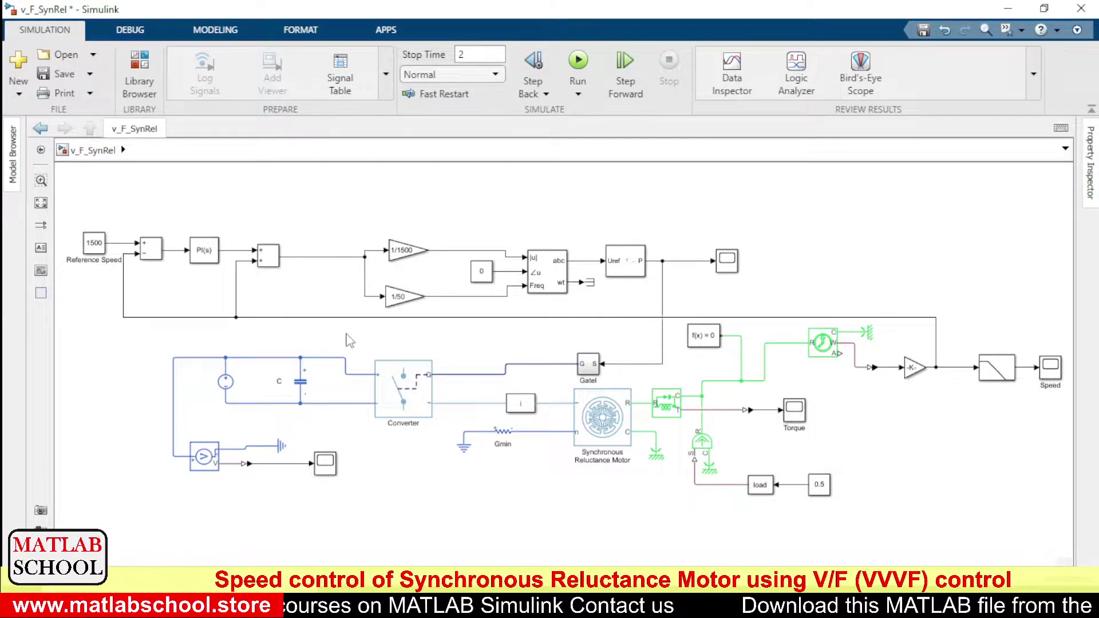
Step: Inspect the speed loop: error signal, feedback wire, PI controller, sum block and 1/1500 gain
click(173, 252)
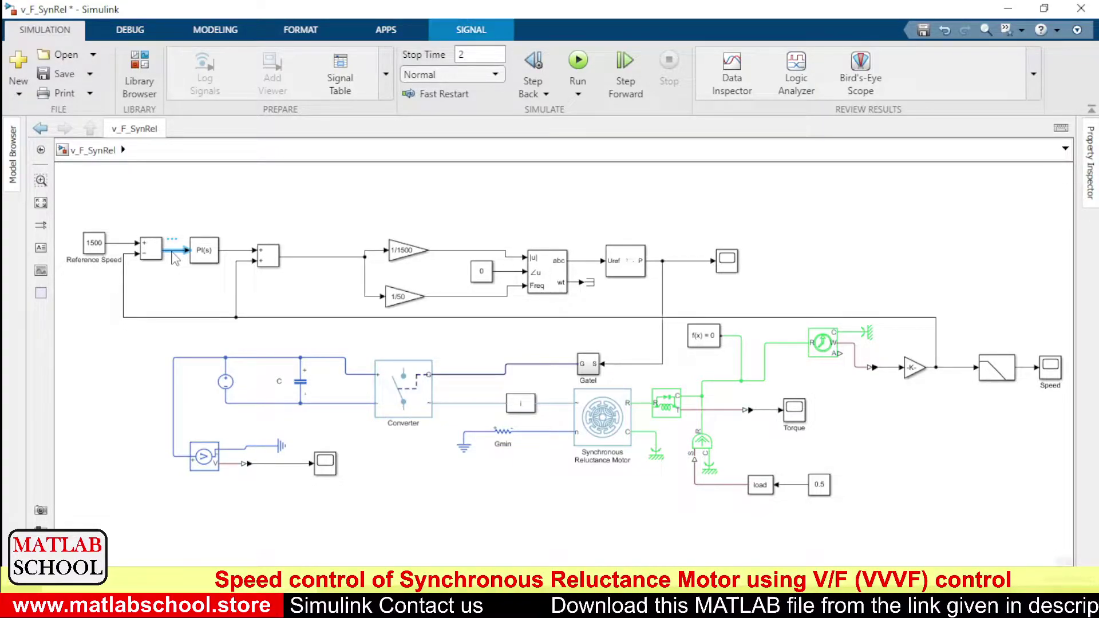
click(123, 301)
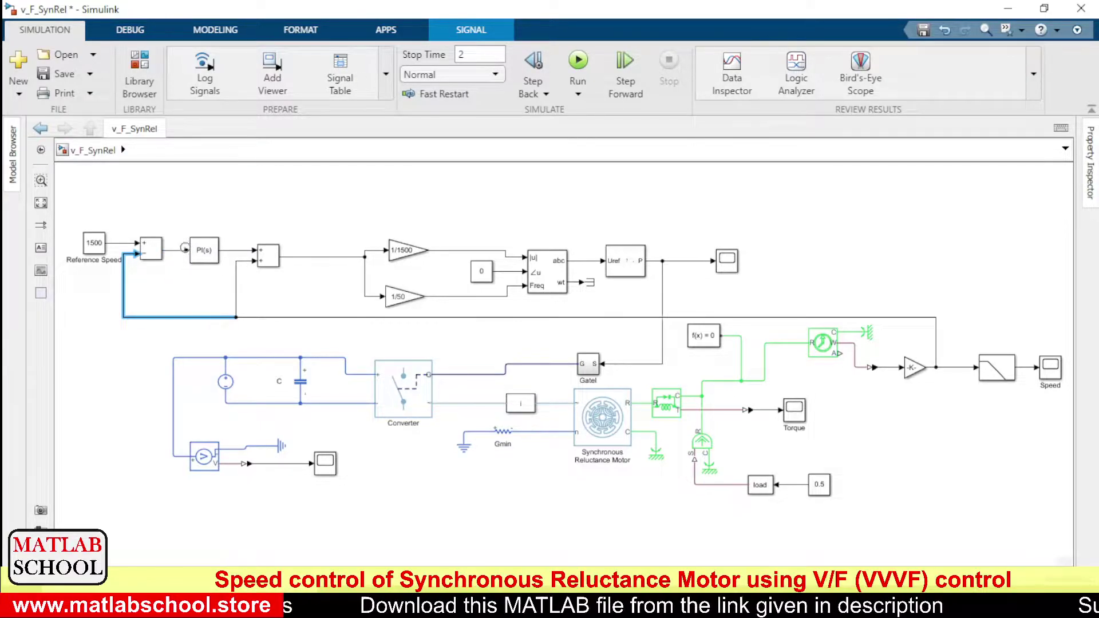
click(208, 256)
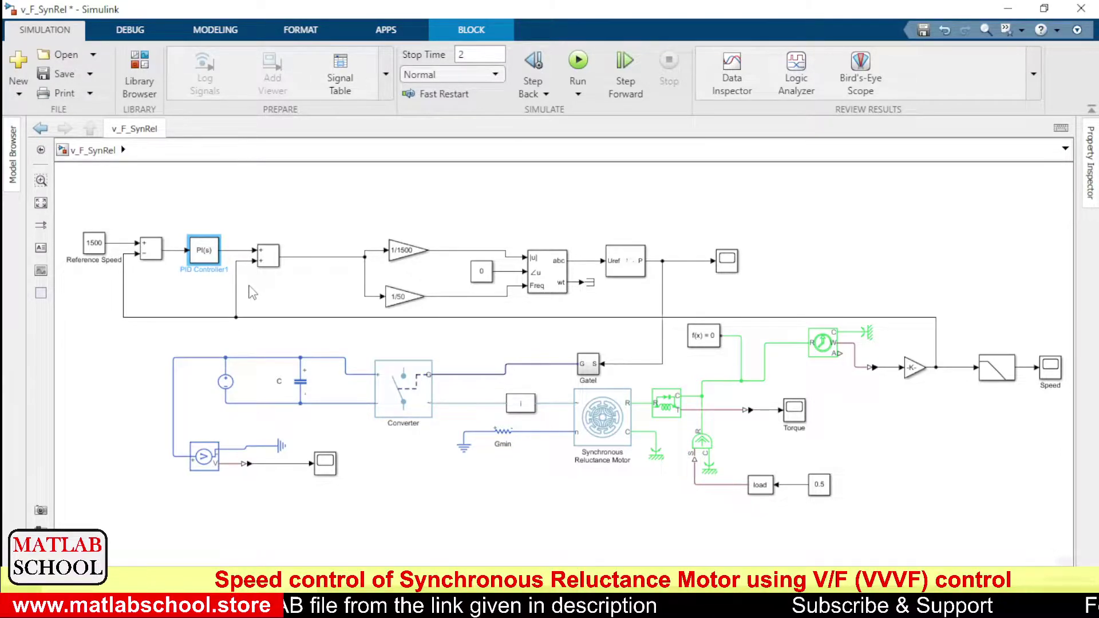
click(402, 235)
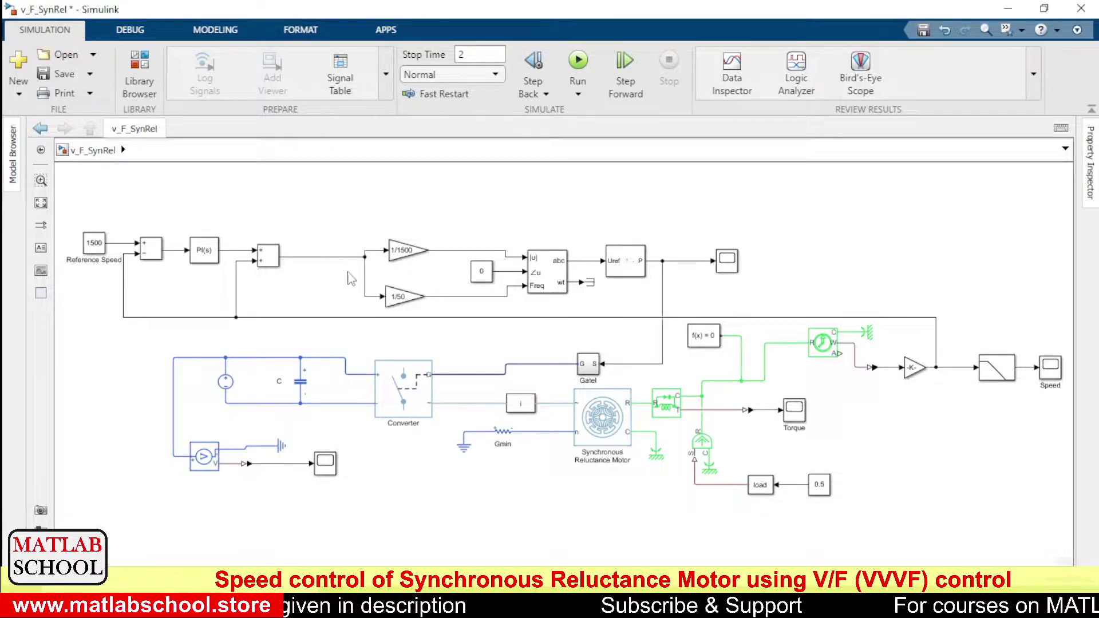
click(269, 264)
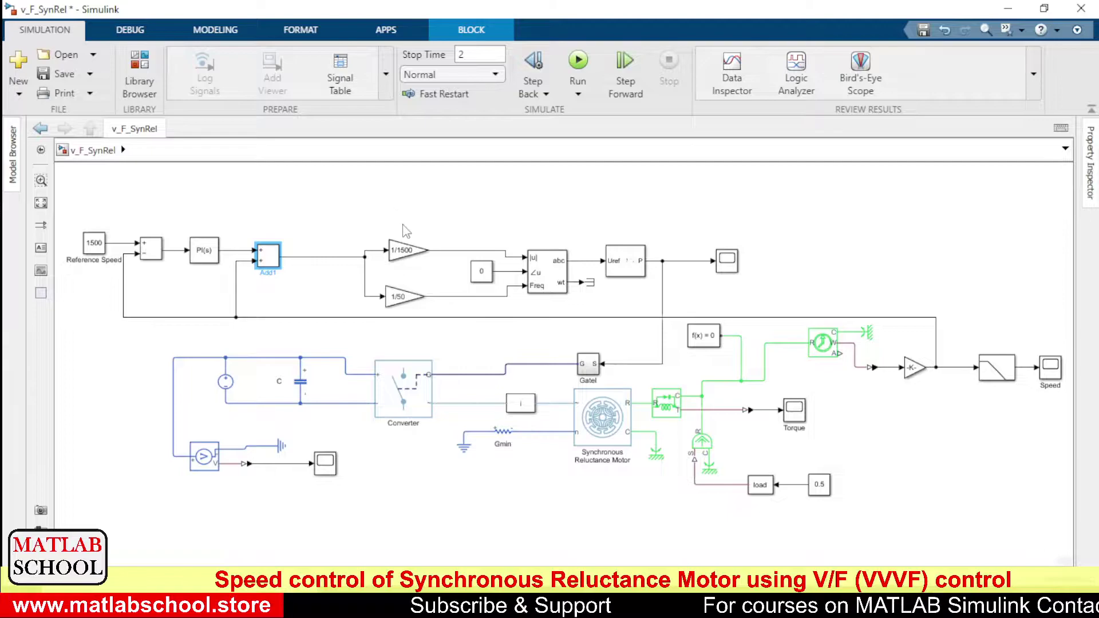
click(402, 259)
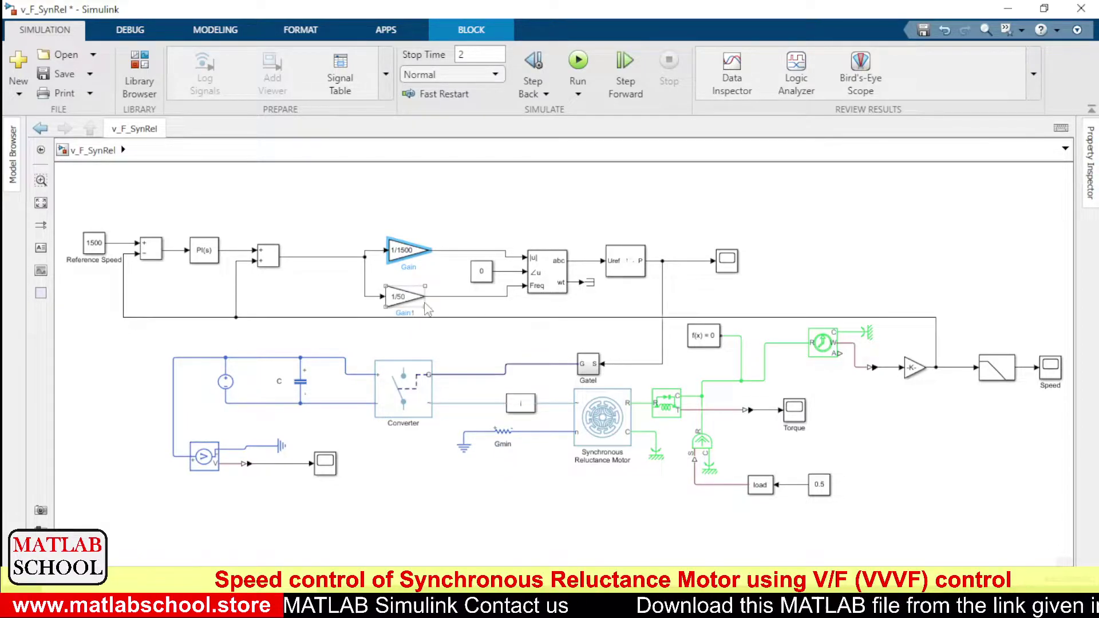
click(525, 306)
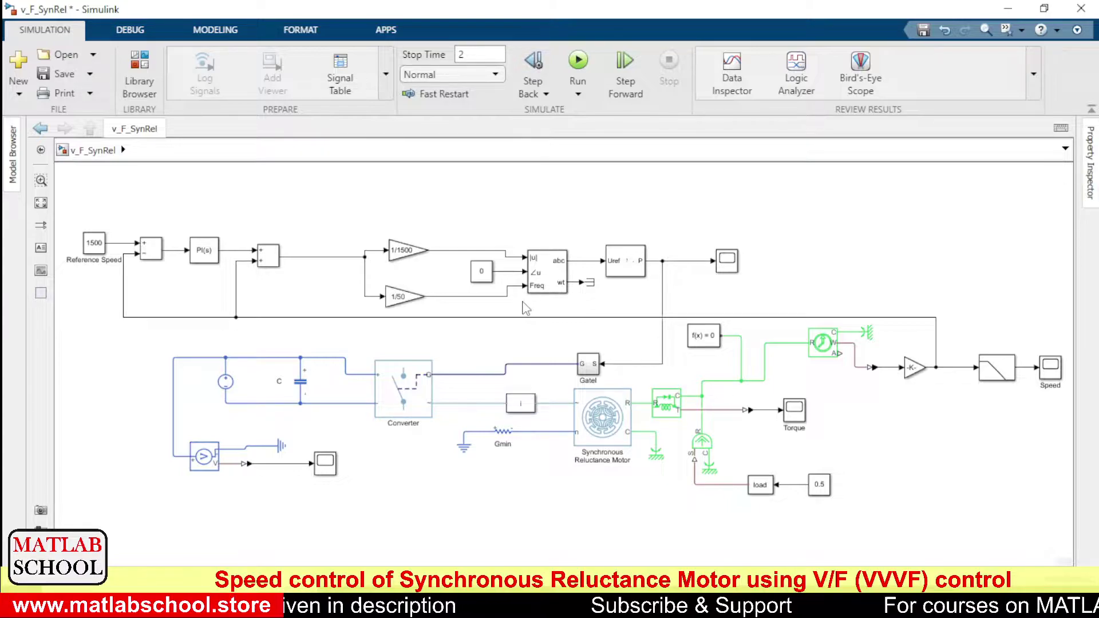
Step: Inspect the Three-Phase Sine Generator, 1/50 gain and PWM Generator parameters, leaving them unchanged
click(542, 269)
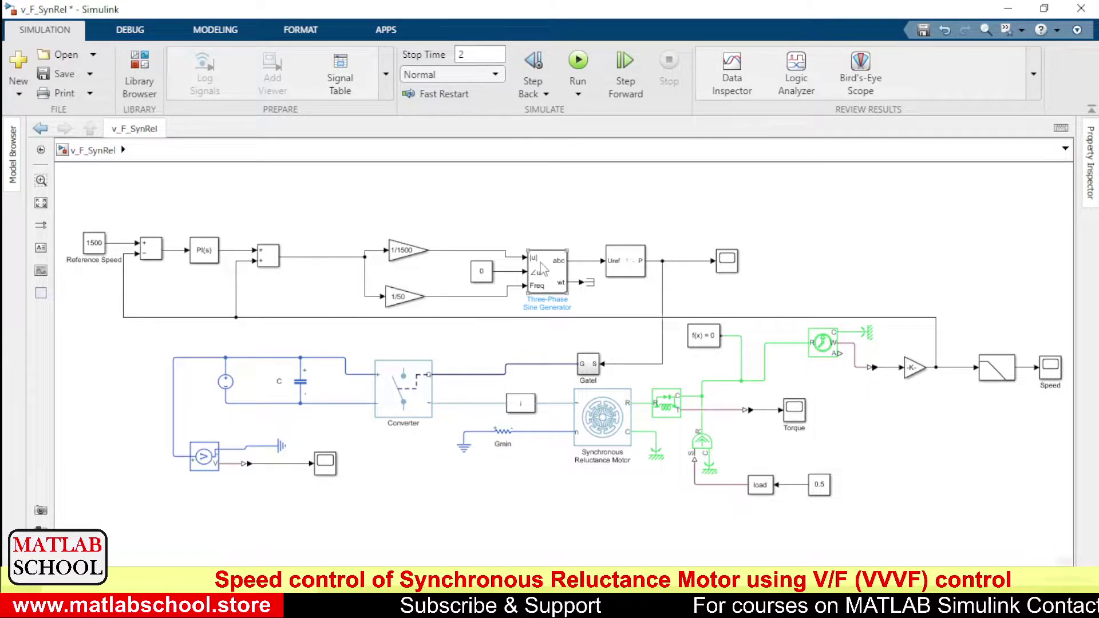
click(414, 304)
click(558, 268)
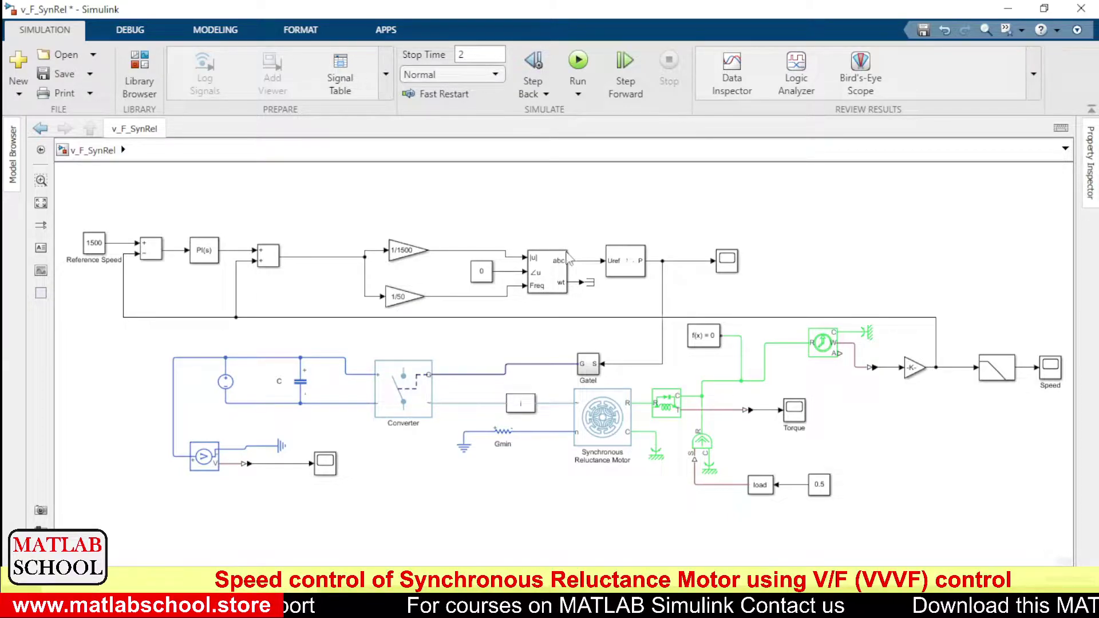
click(551, 286)
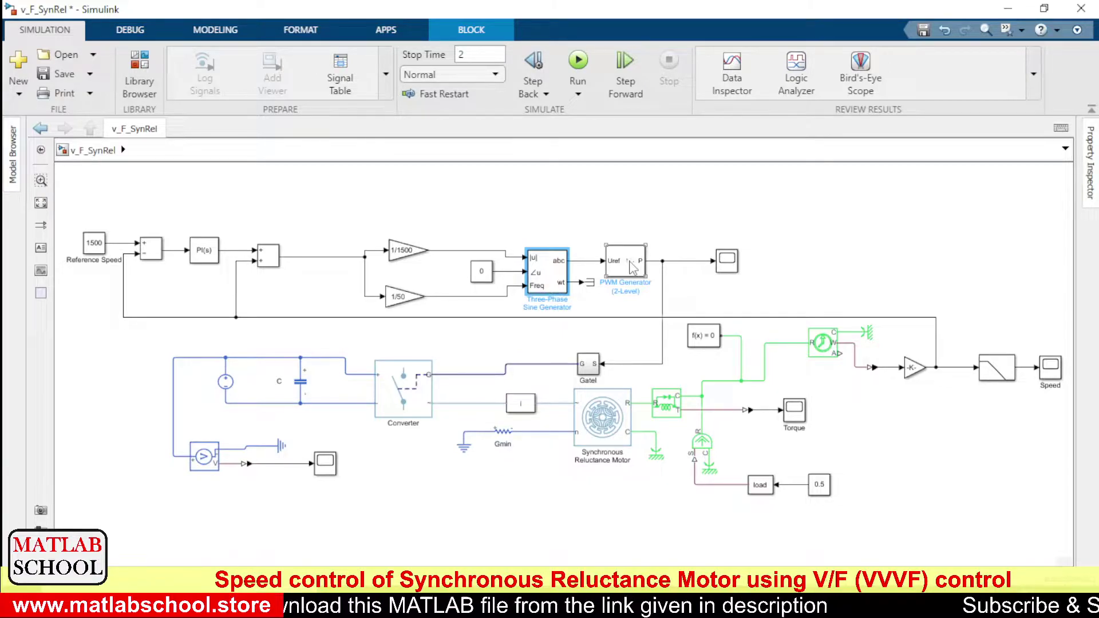
click(633, 268)
double_click(632, 267)
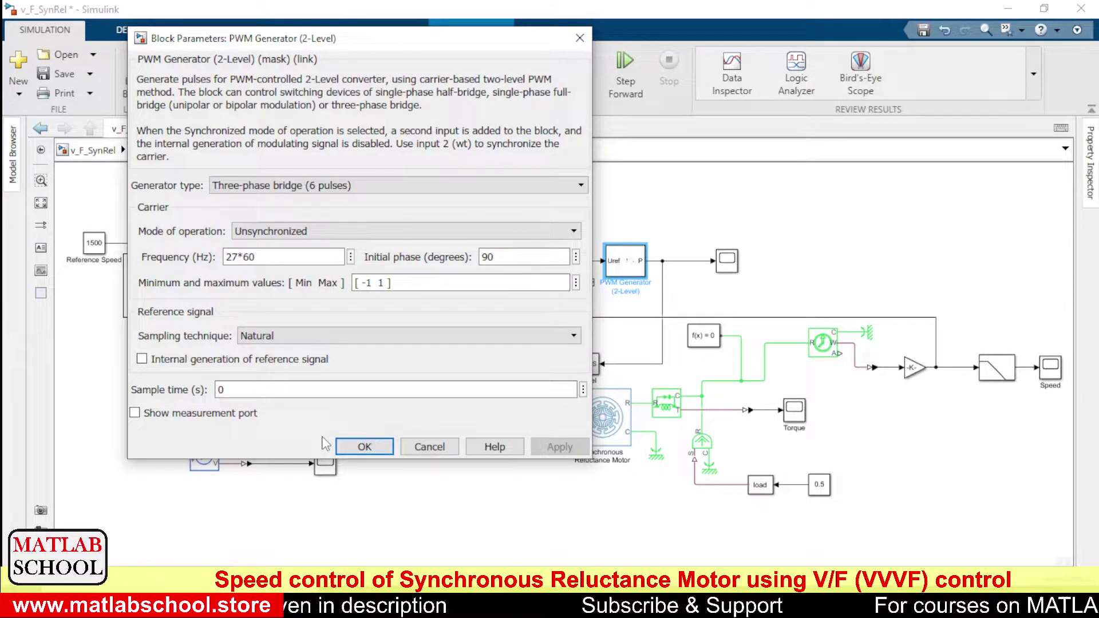
click(365, 447)
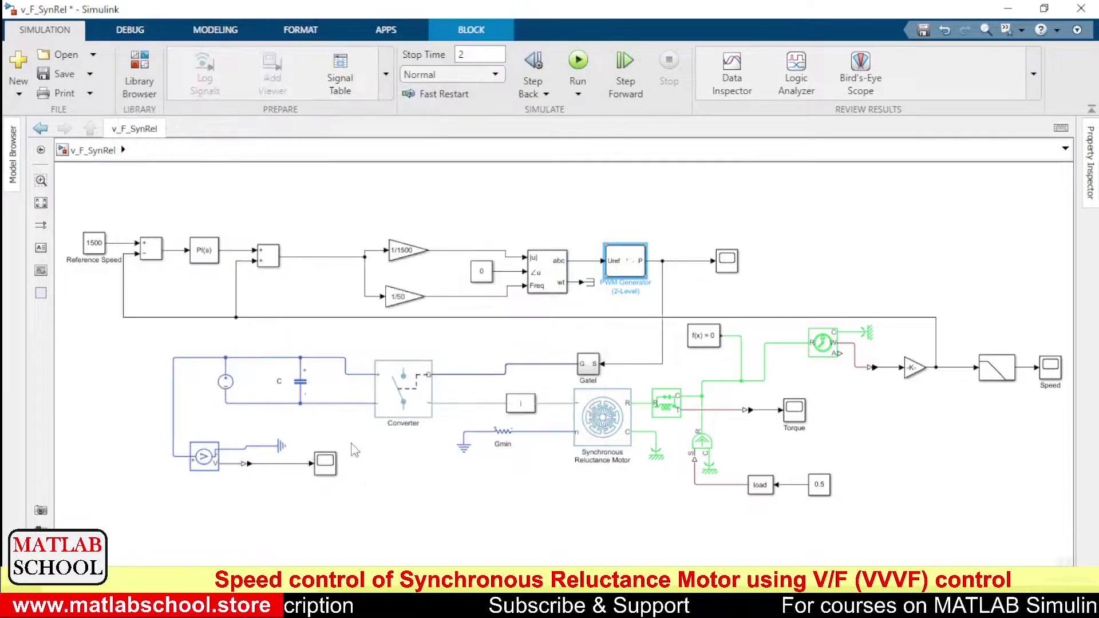
Step: Review the Three-Phase Sine Generator parameters without changes and reselect the PWM Generator
click(567, 269)
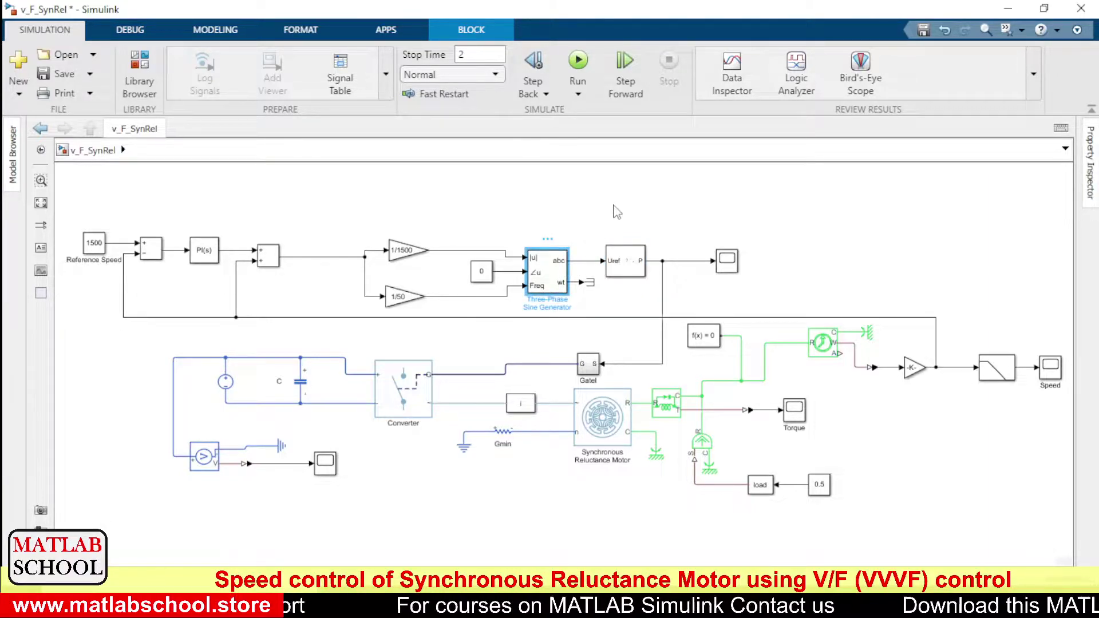
double_click(550, 276)
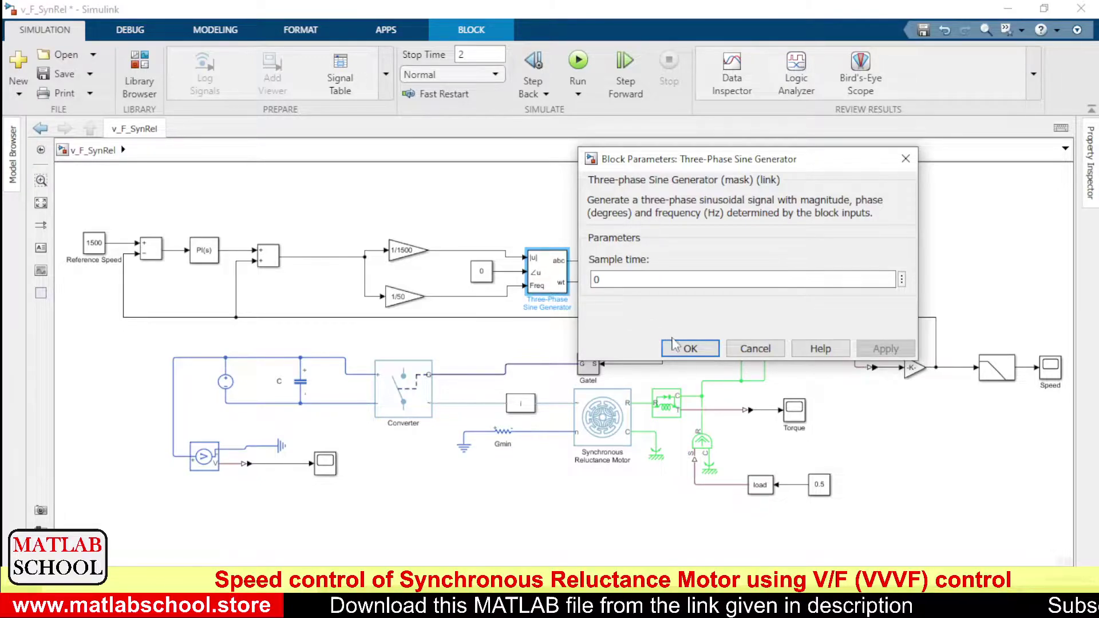
click(687, 350)
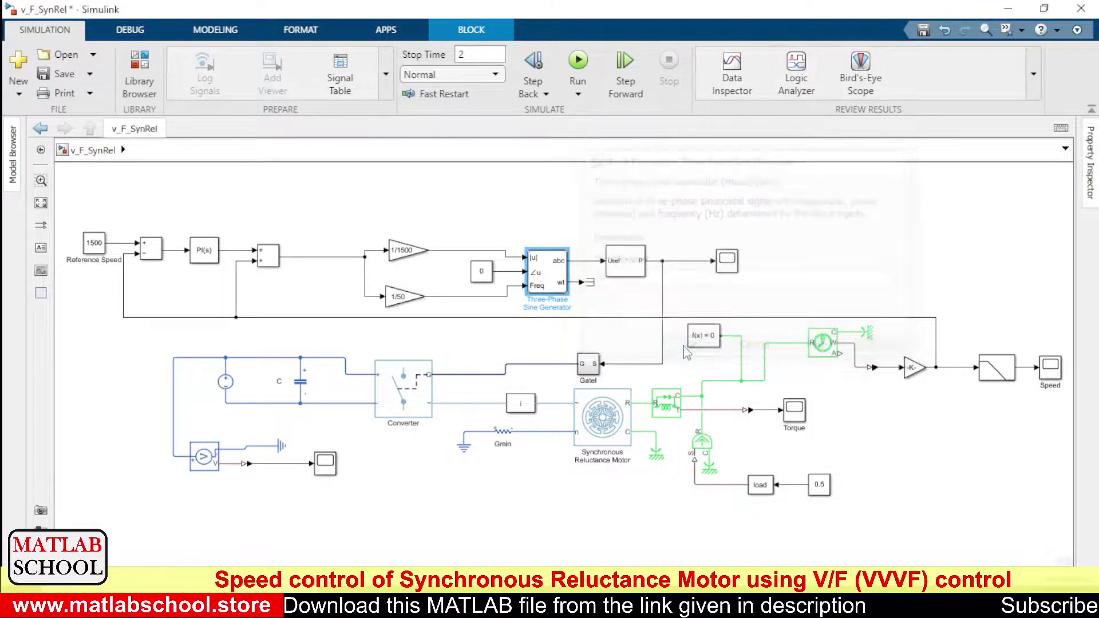
click(582, 223)
click(632, 273)
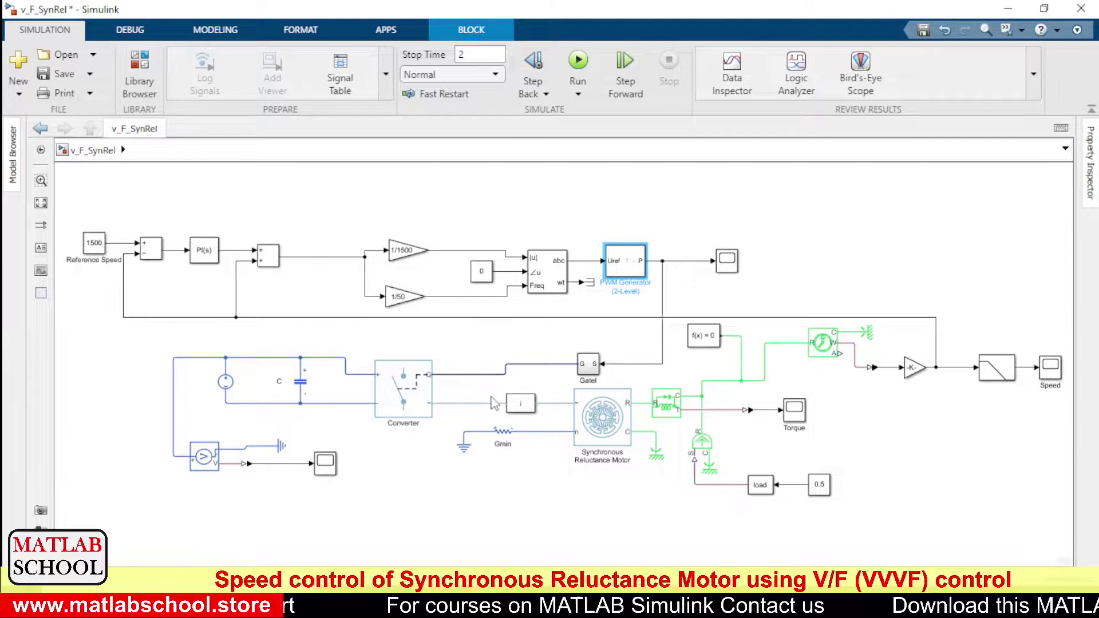
Step: Look inside the GateI subsystem, return to the top-level v_F_SynRel model and select the motor
double_click(588, 367)
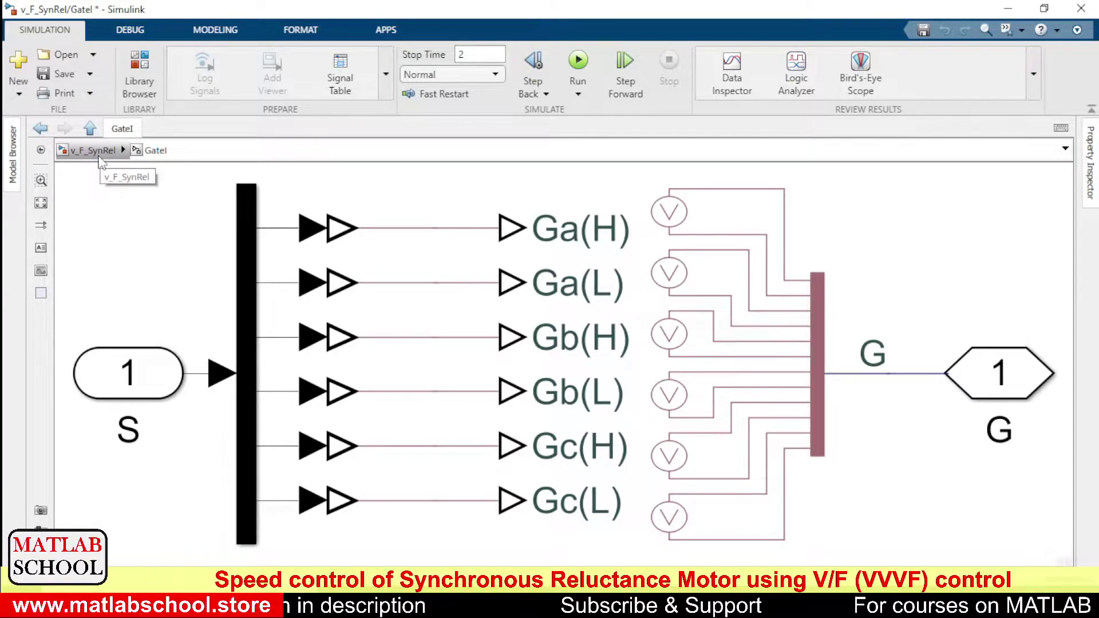
click(317, 231)
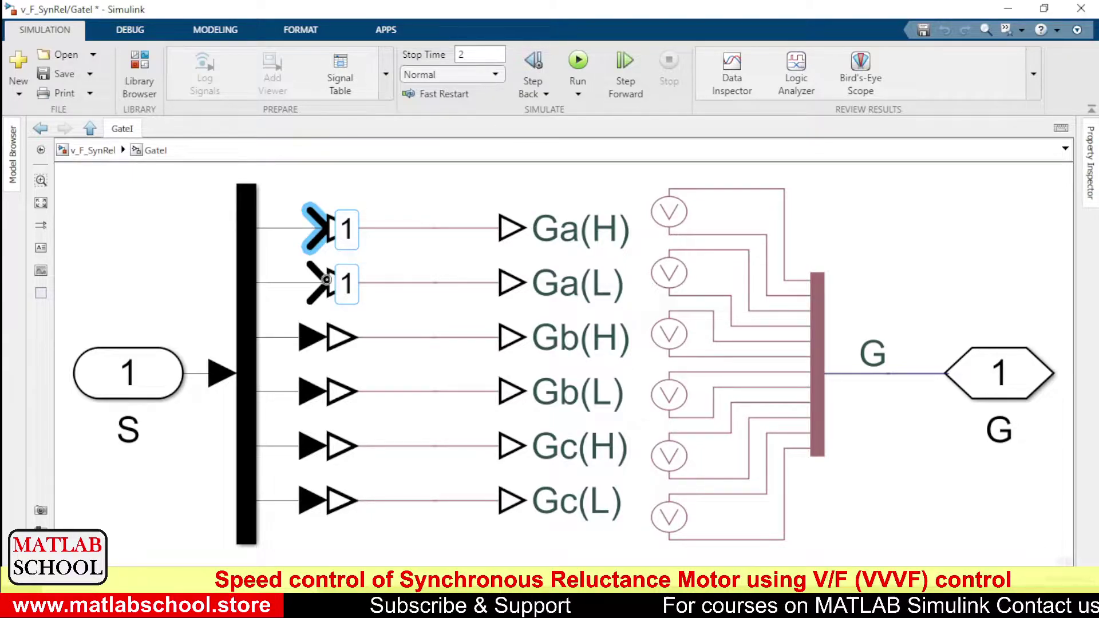
click(93, 148)
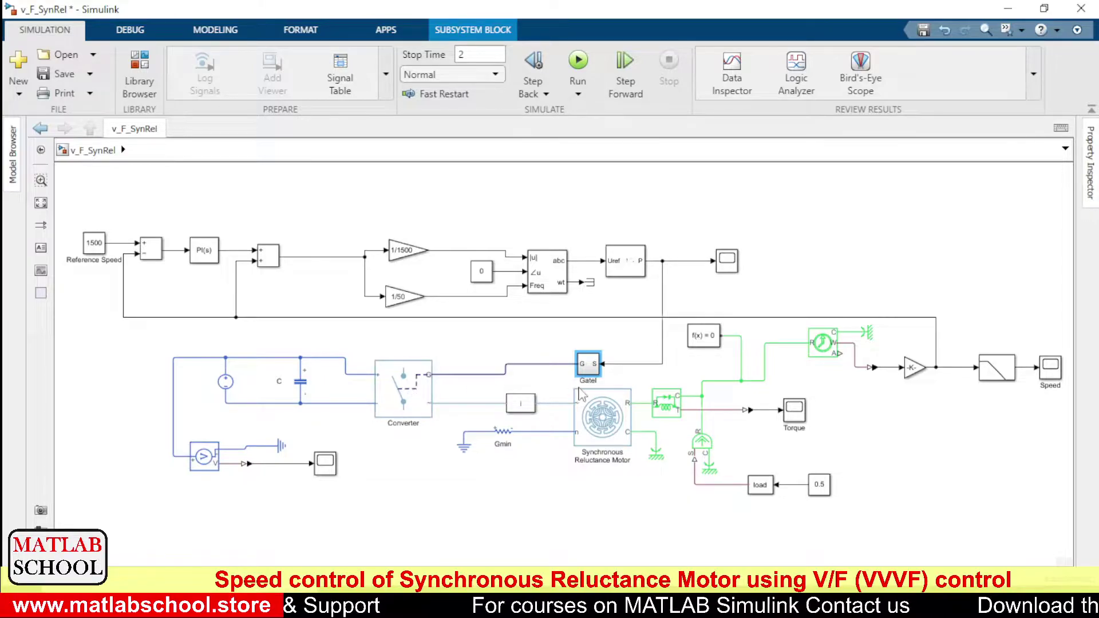
double_click(591, 371)
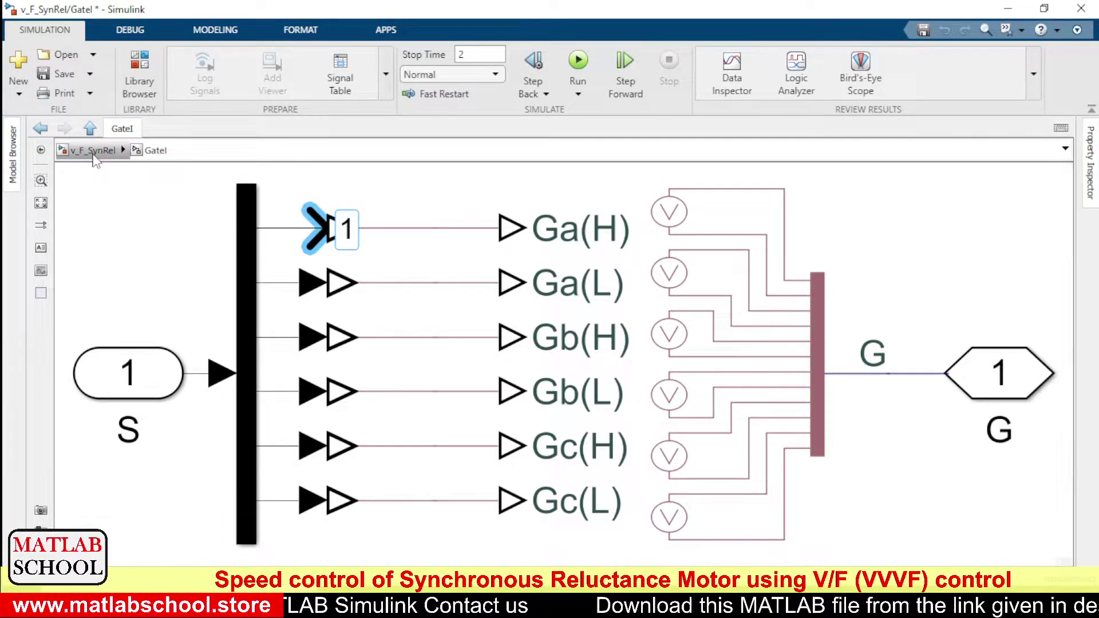
click(94, 152)
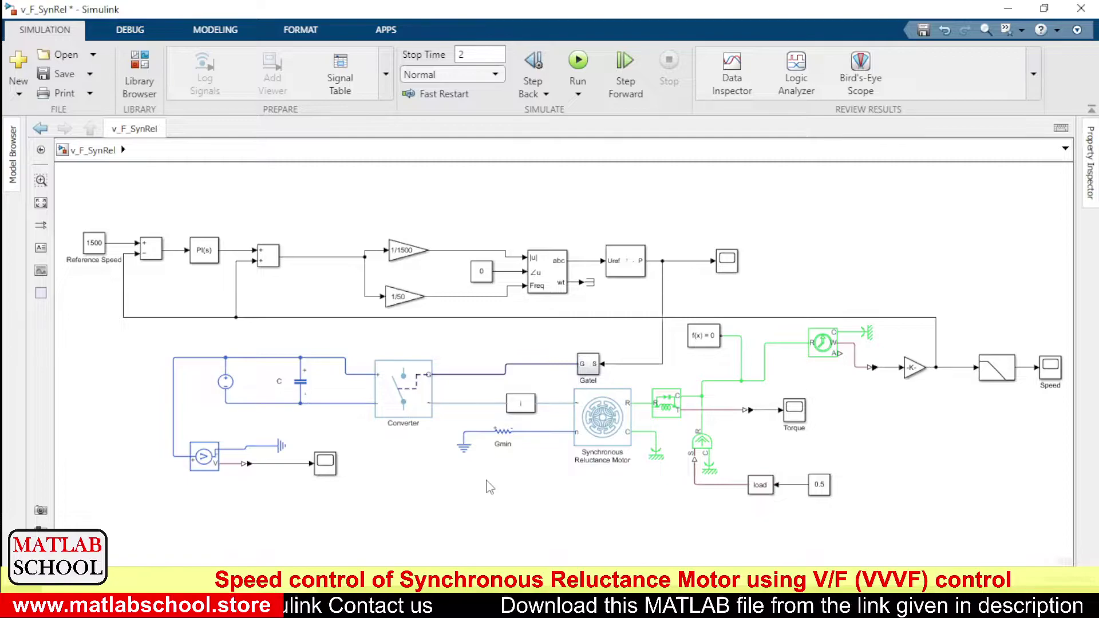
click(610, 420)
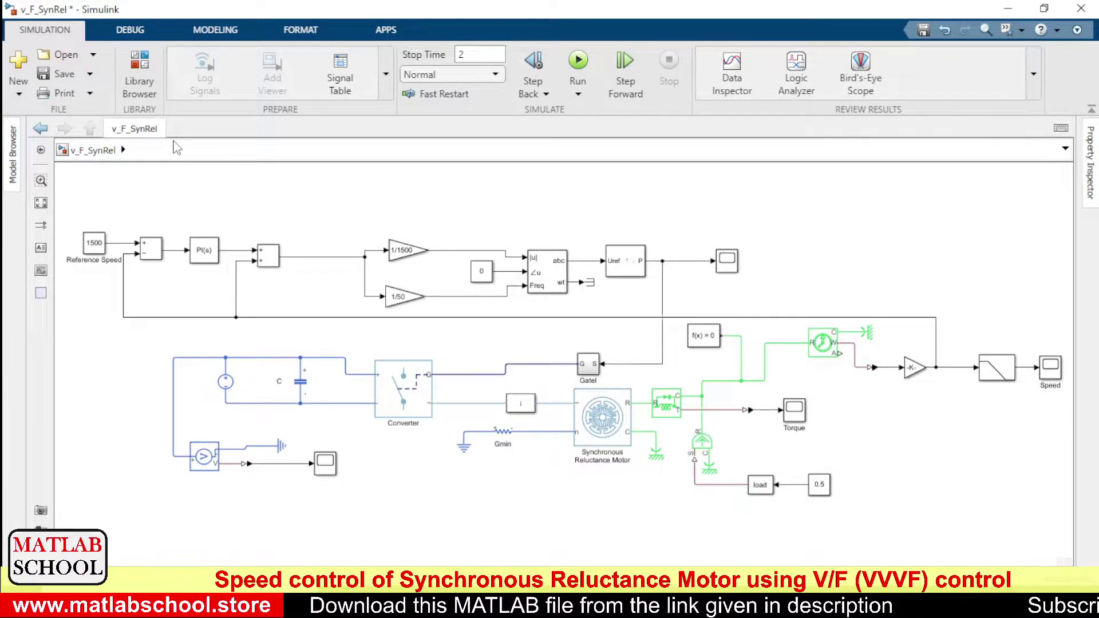
Step: Browse the Reluctance & Stepper library, then search the Library Browser for 'reluctance'
click(136, 64)
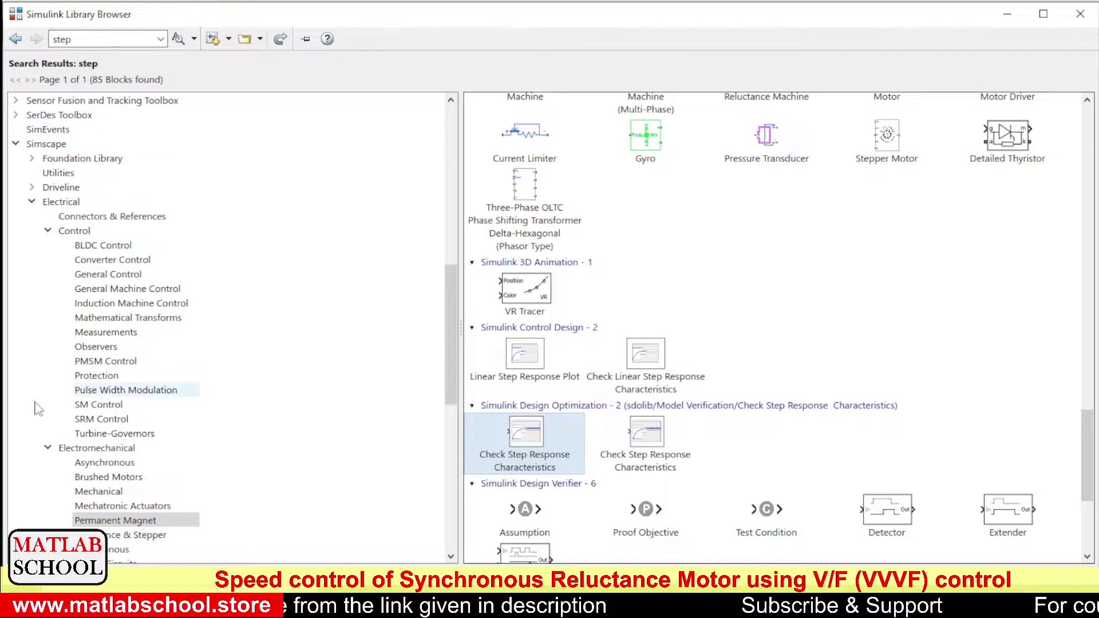
scroll(37, 408, down, 4)
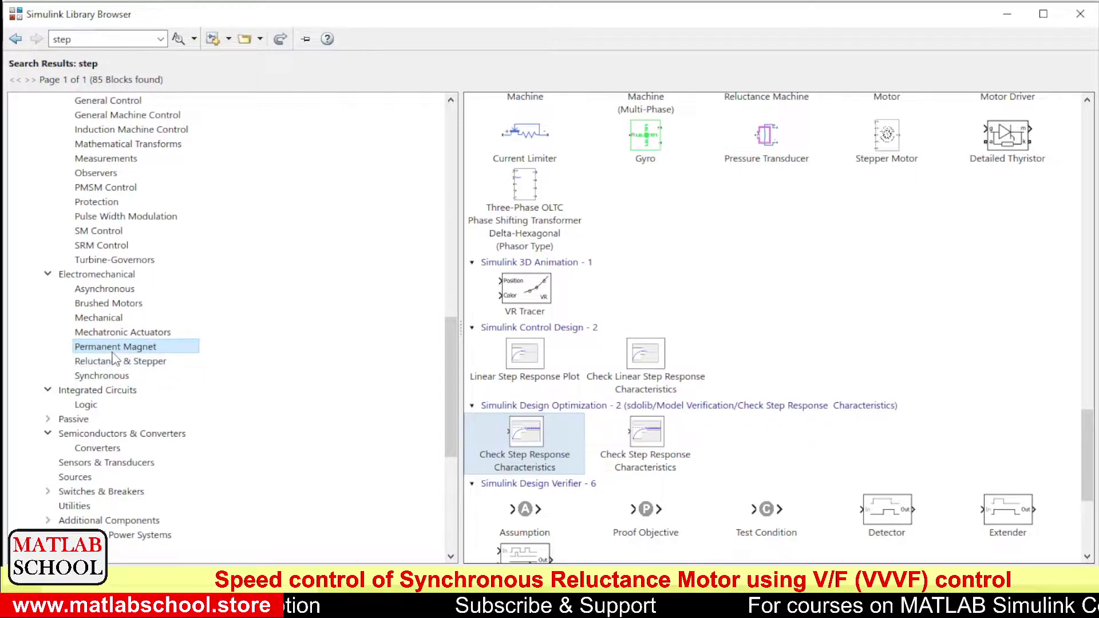
click(120, 366)
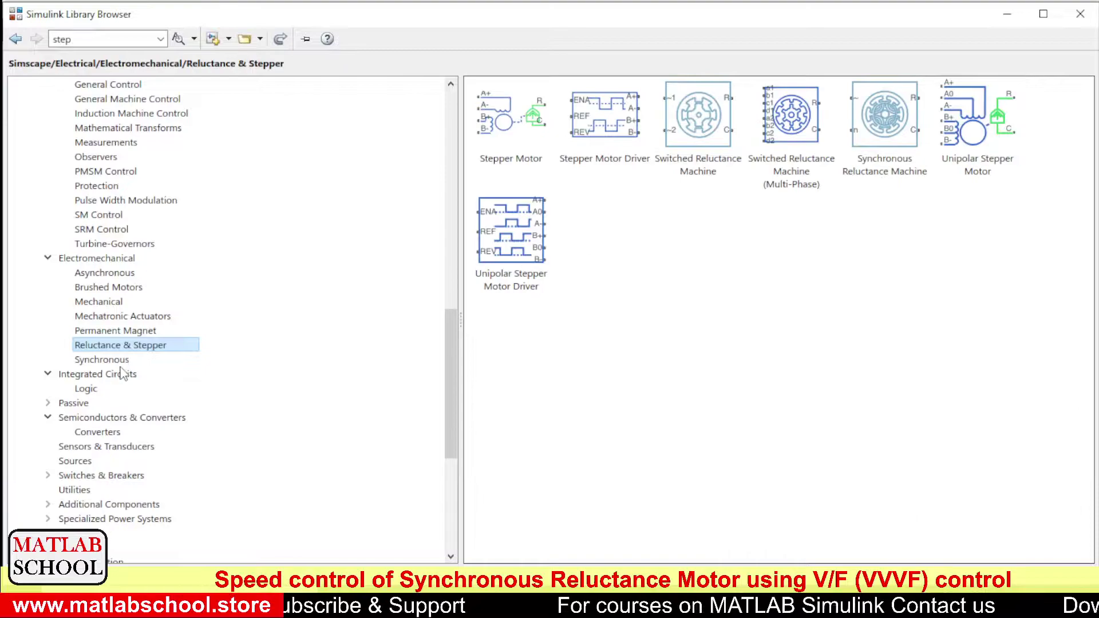
click(604, 308)
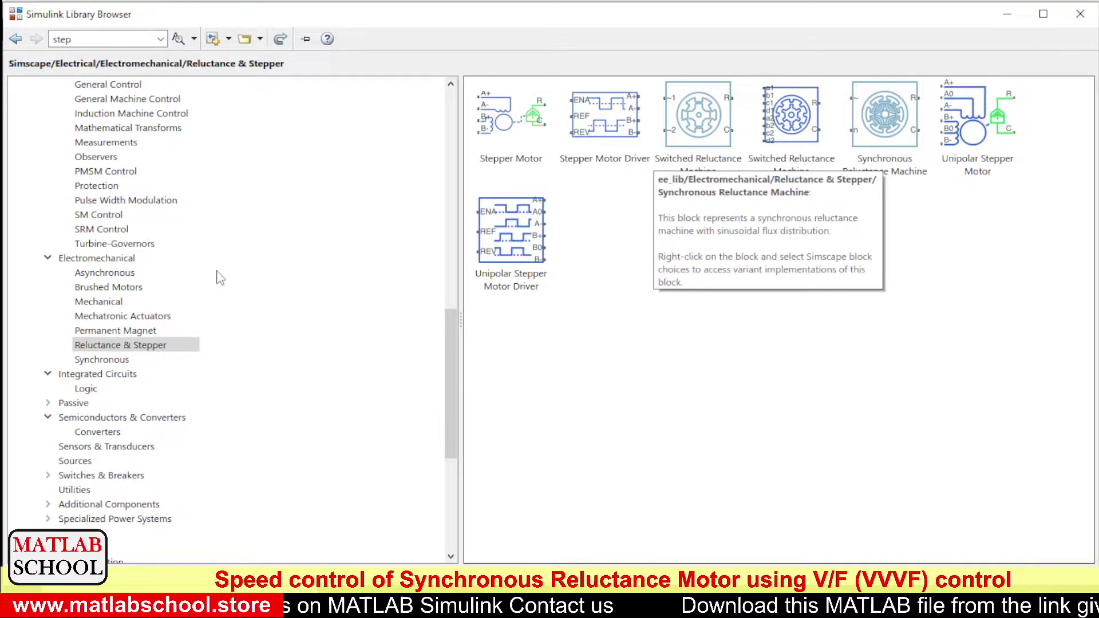
click(127, 44)
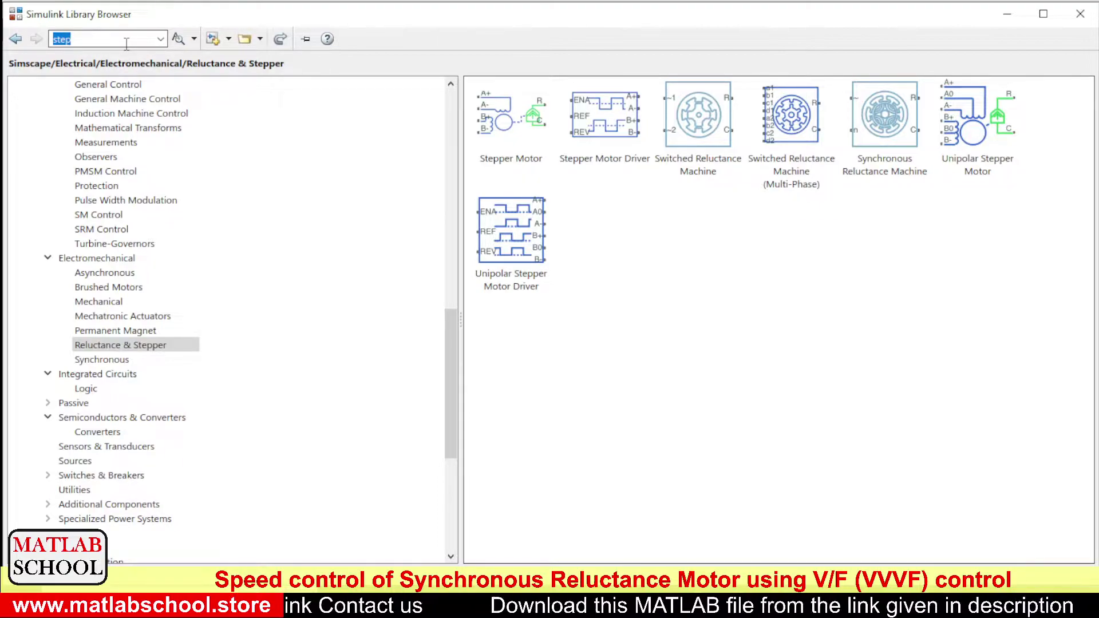
text(reluctanc)
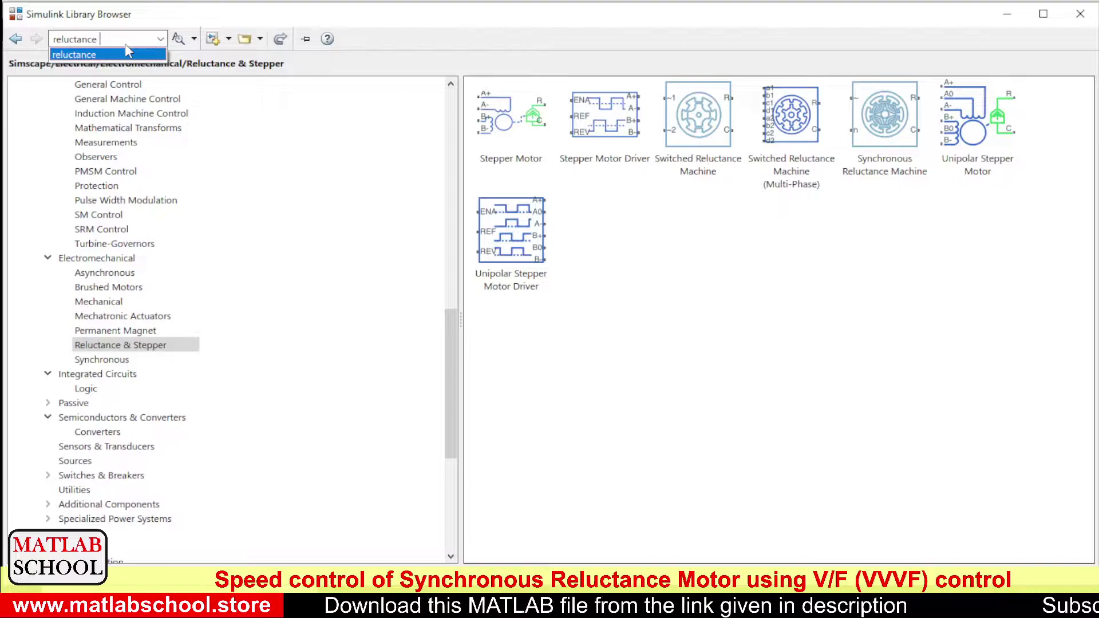
click(127, 54)
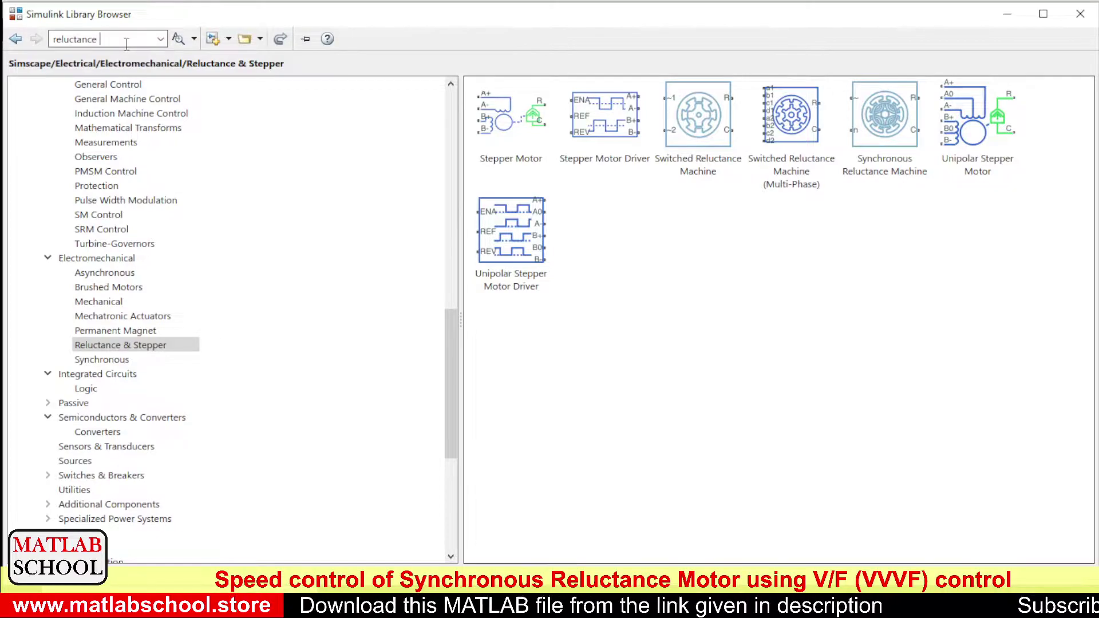
key(Return)
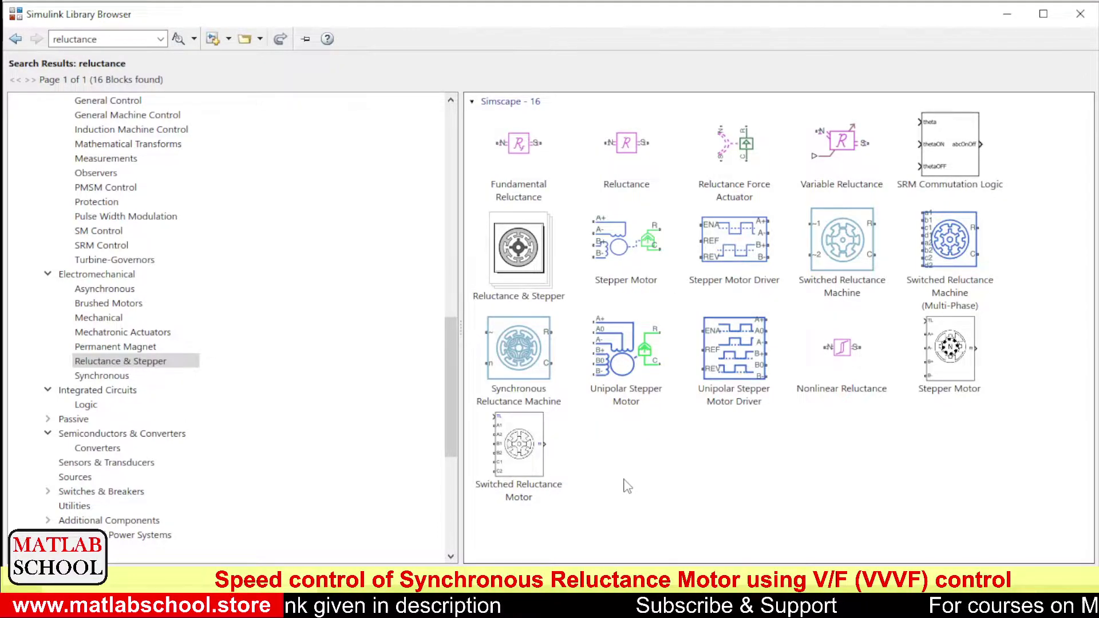
Step: Compare the Switched Reluctance Motor with the Synchronous Reluctance Machine, then minimize the browser
click(515, 449)
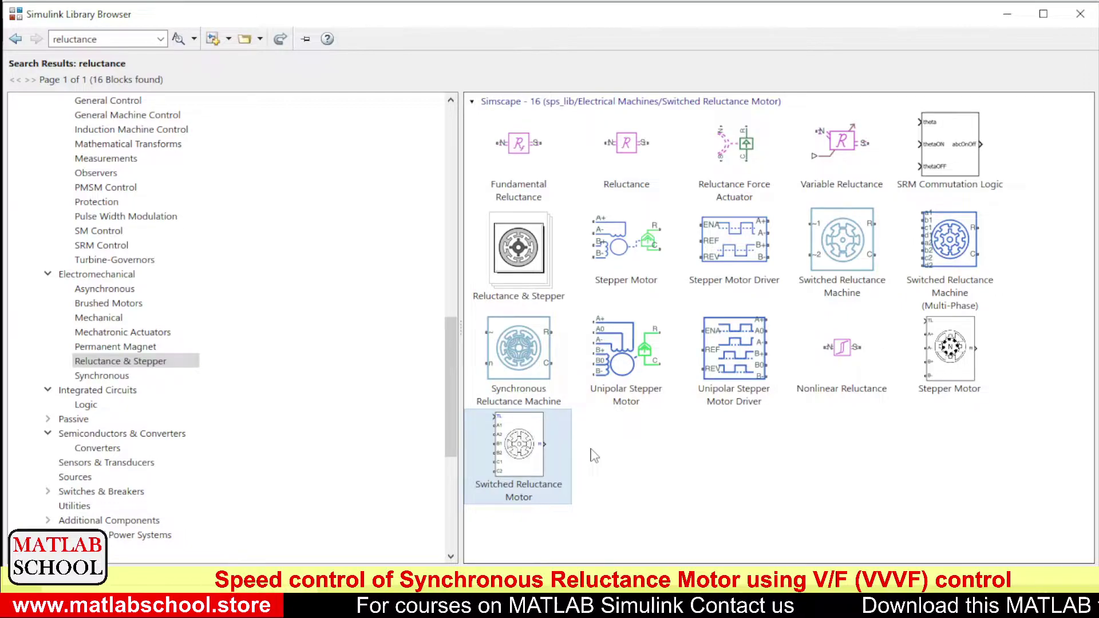
click(513, 347)
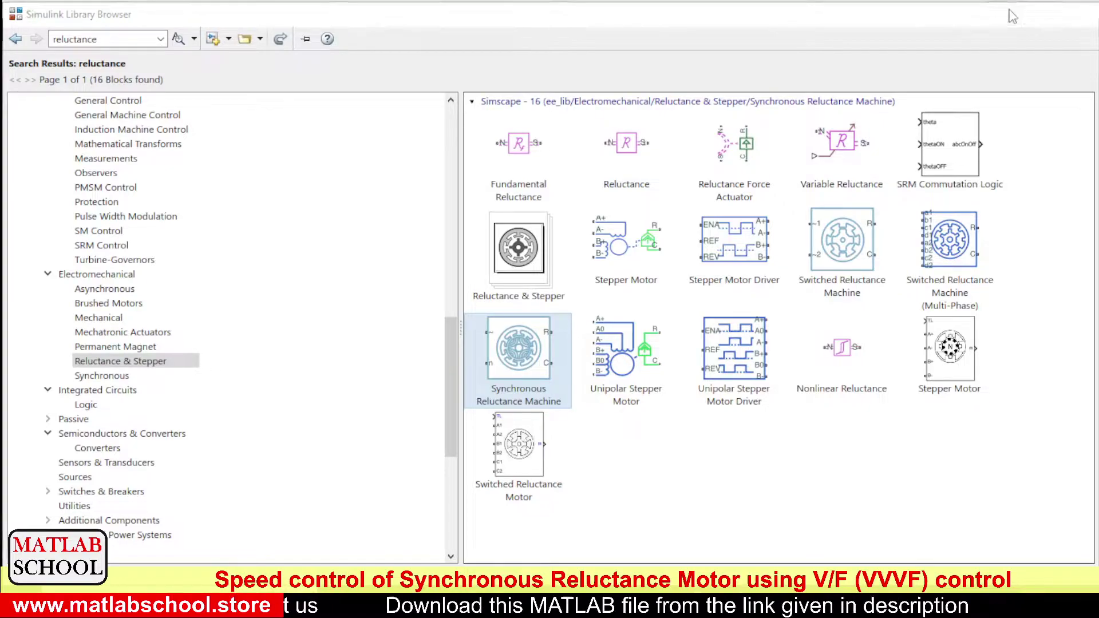
click(1008, 14)
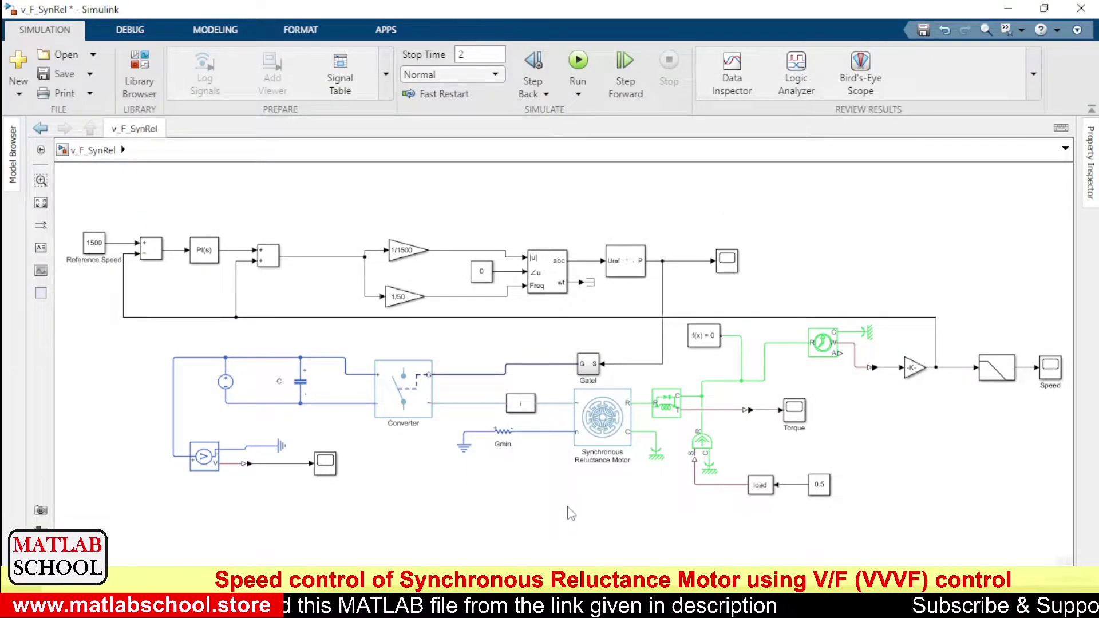
click(415, 411)
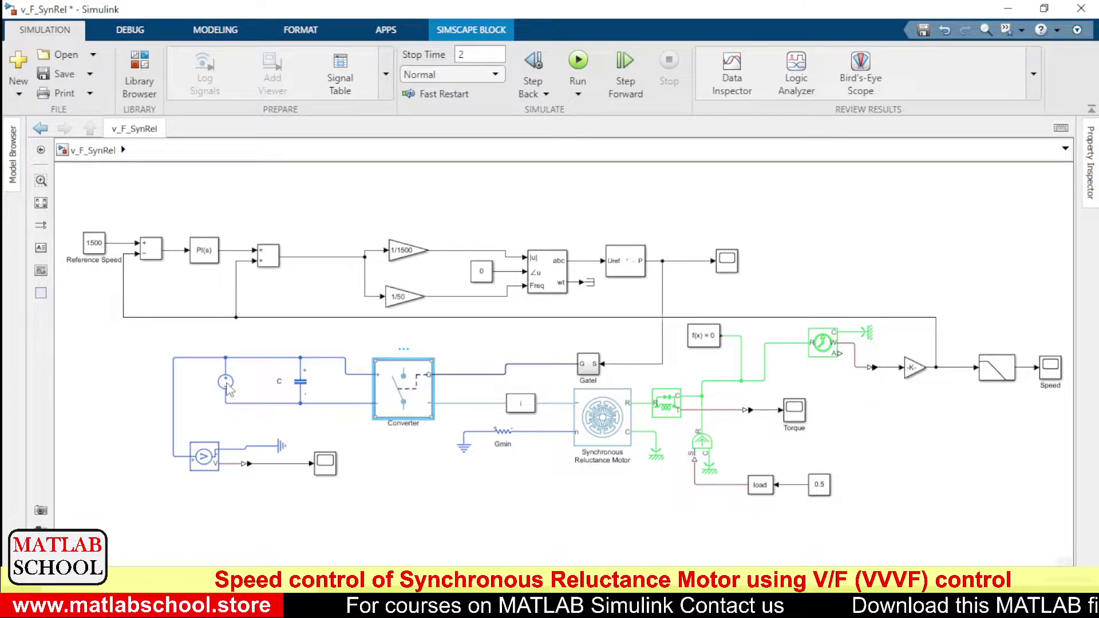
double_click(401, 394)
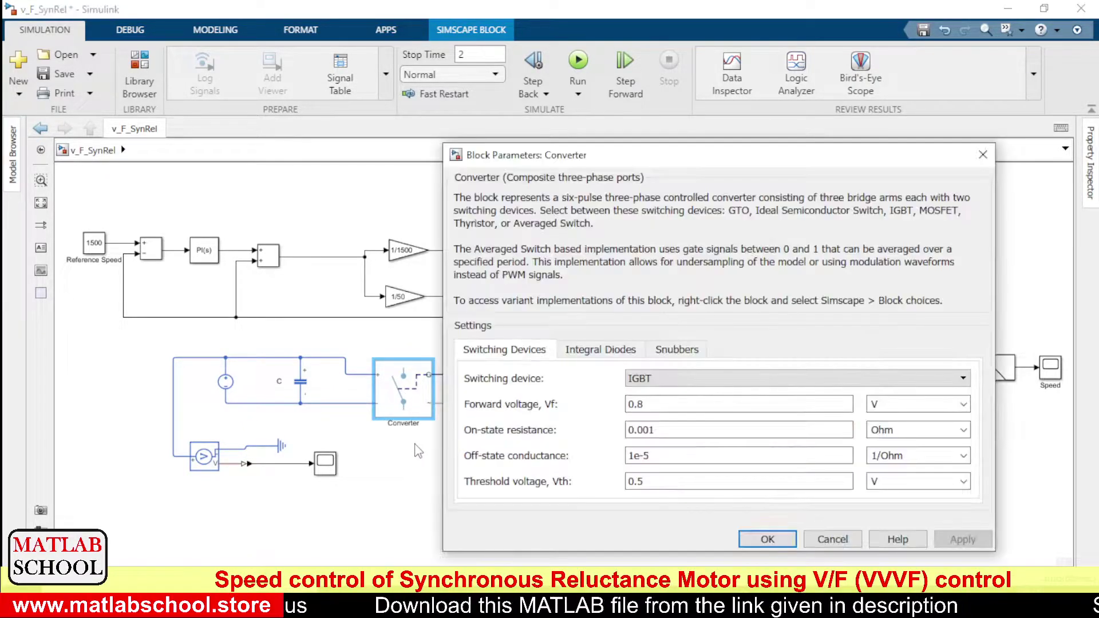
triple_click(602, 405)
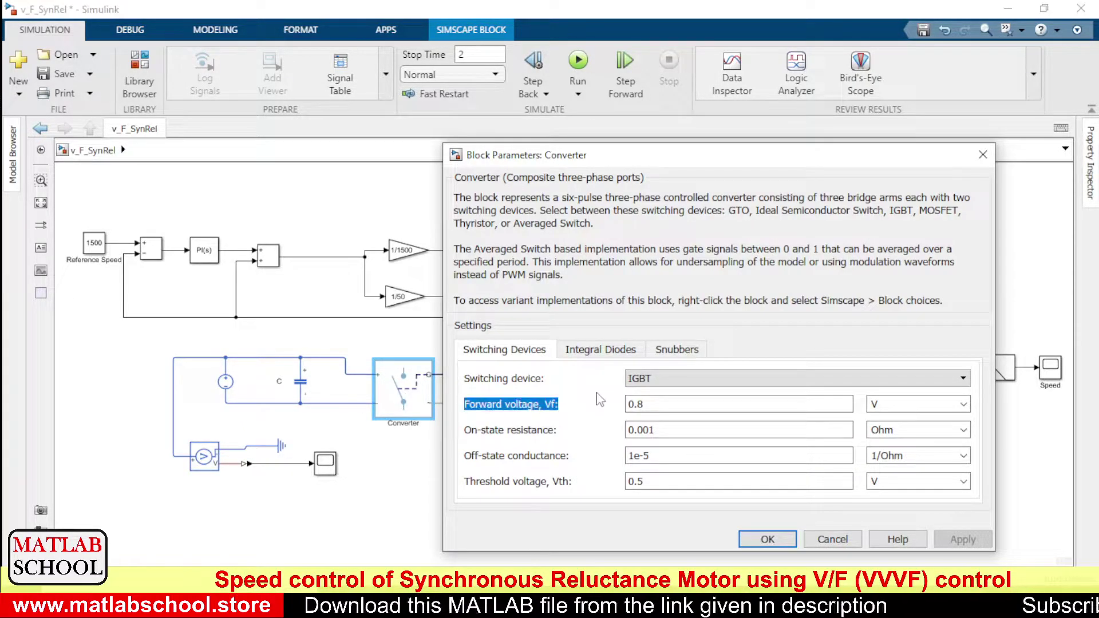
click(636, 379)
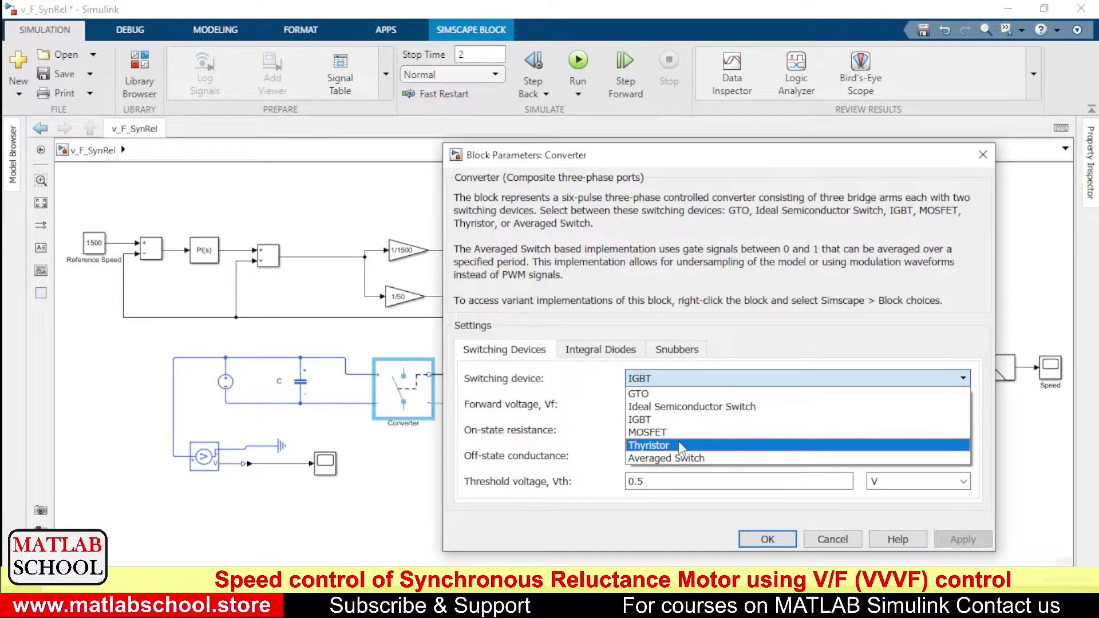
click(899, 223)
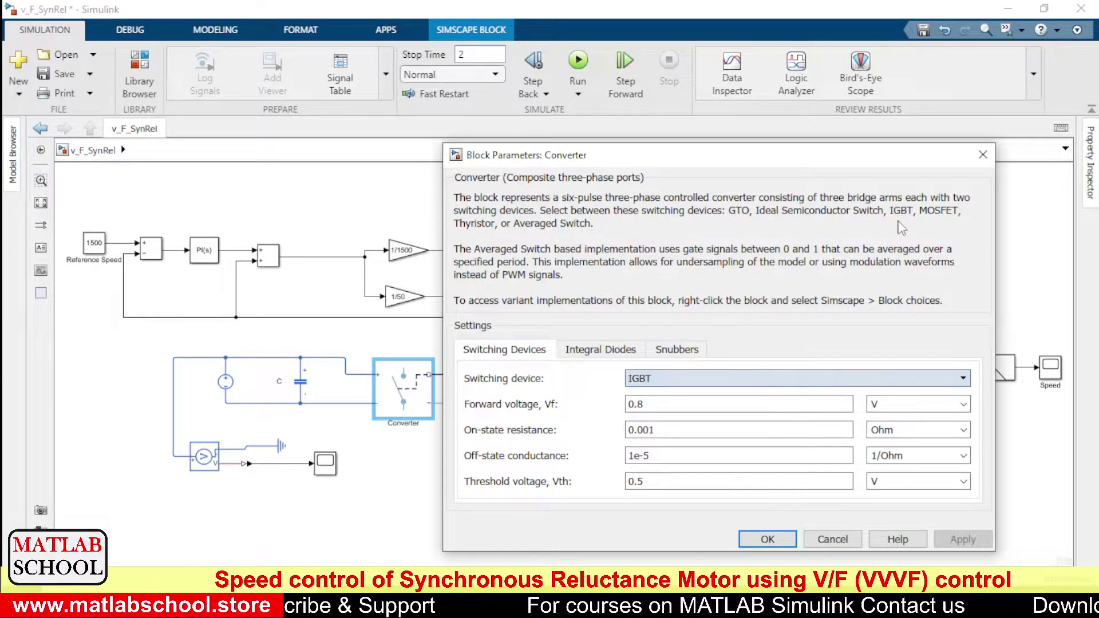
click(982, 155)
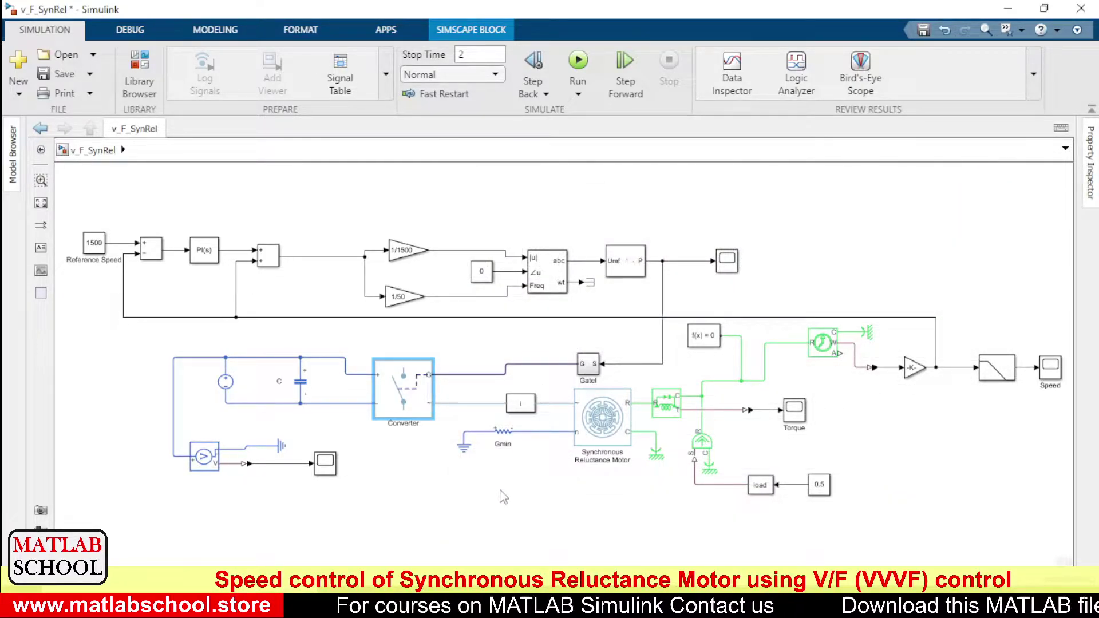
click(518, 405)
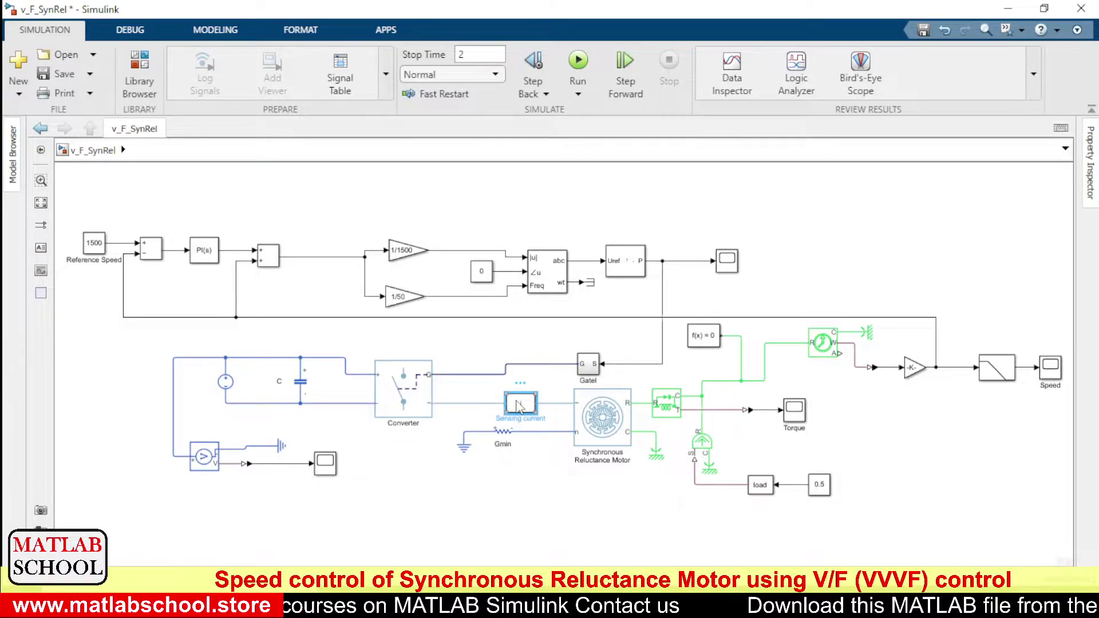
double_click(518, 404)
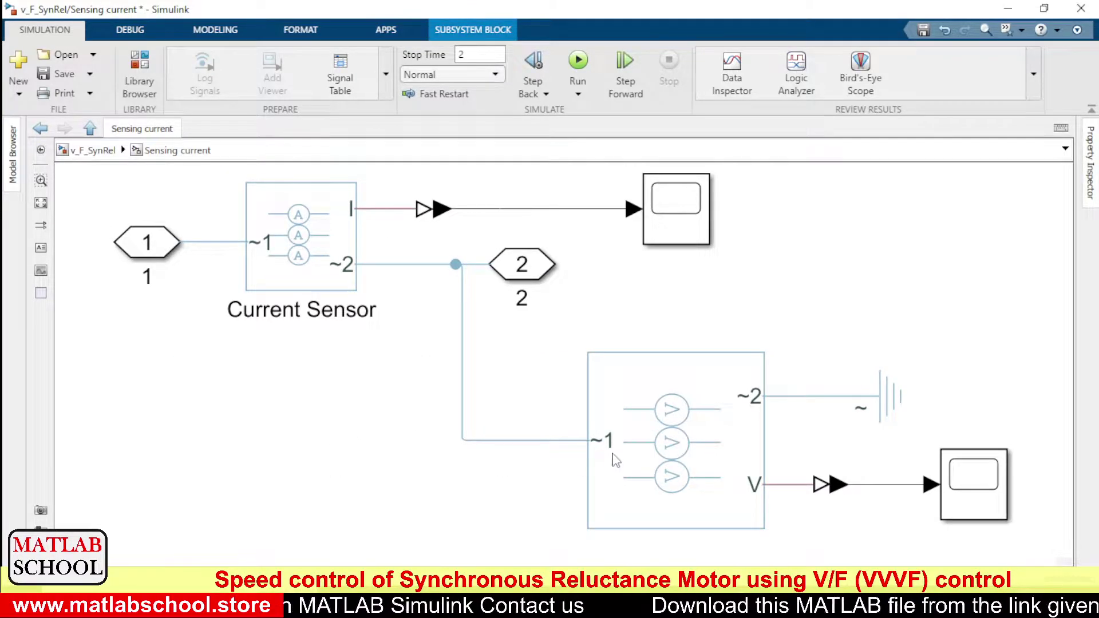
click(718, 445)
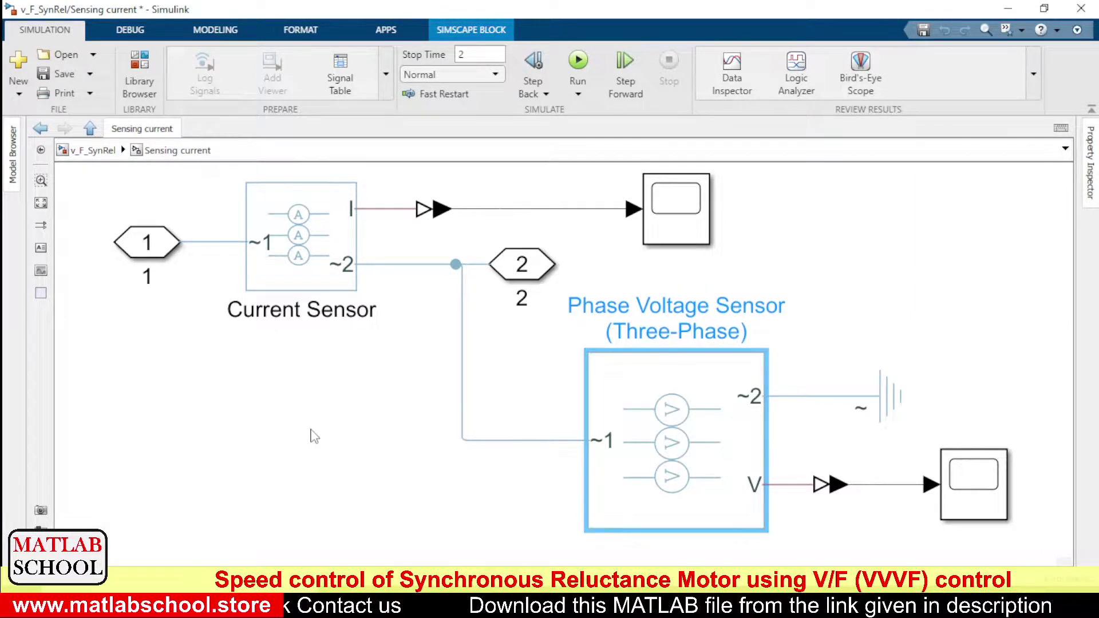
click(229, 460)
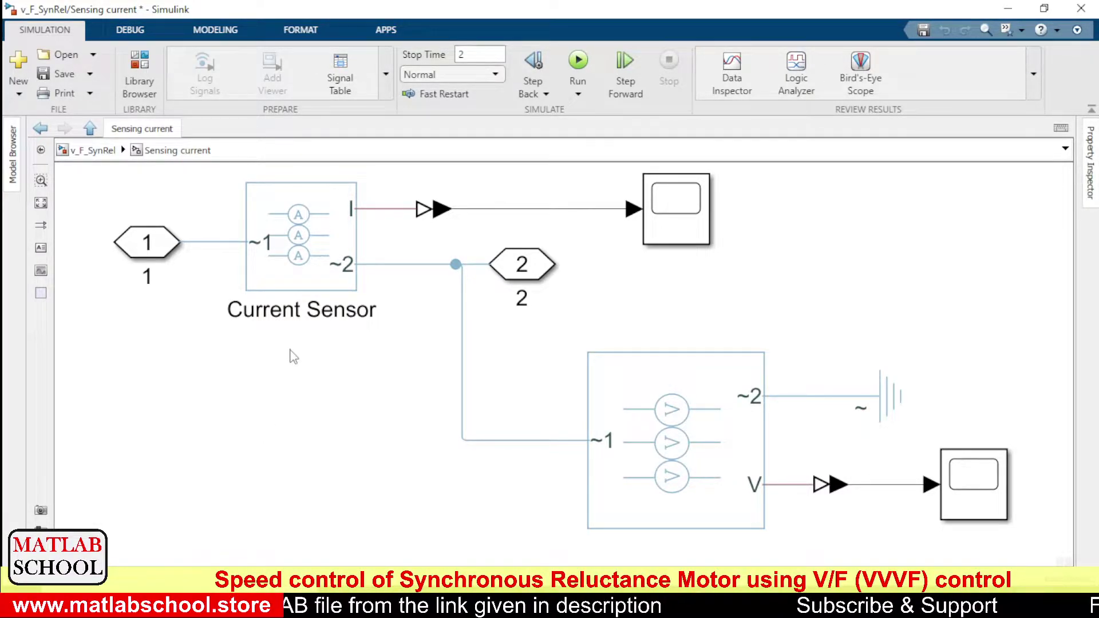
click(293, 289)
click(666, 425)
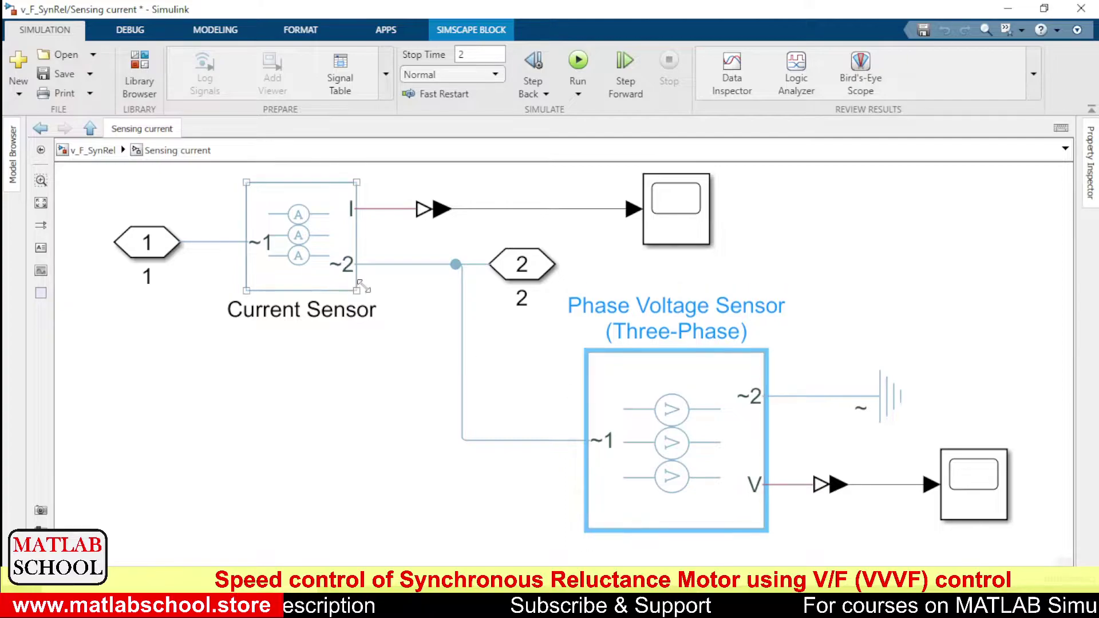
click(267, 261)
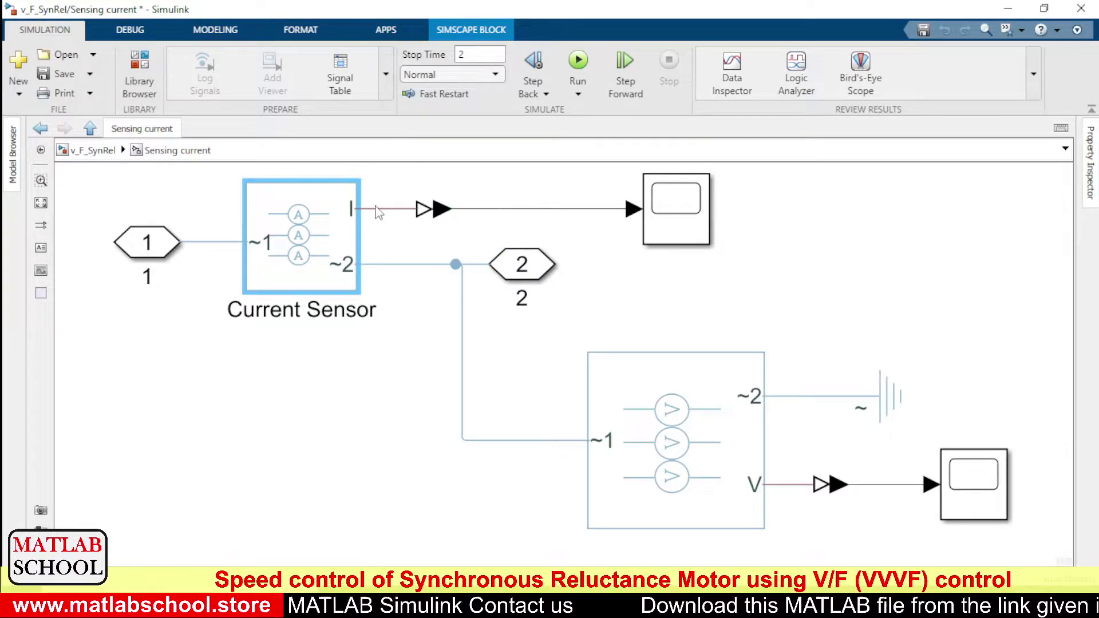
click(457, 218)
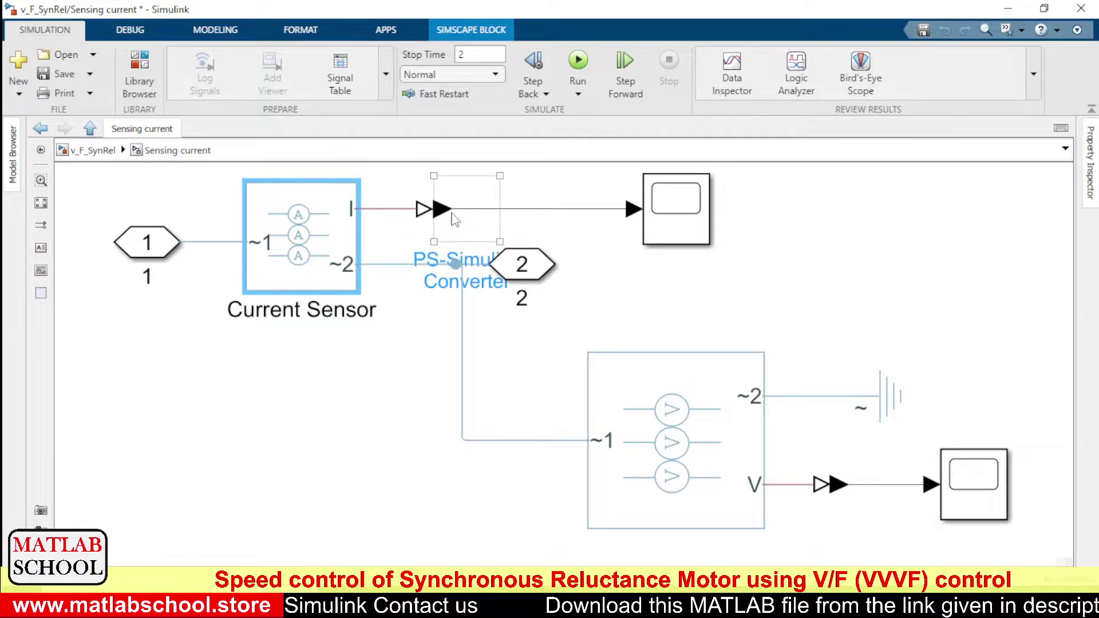
click(570, 307)
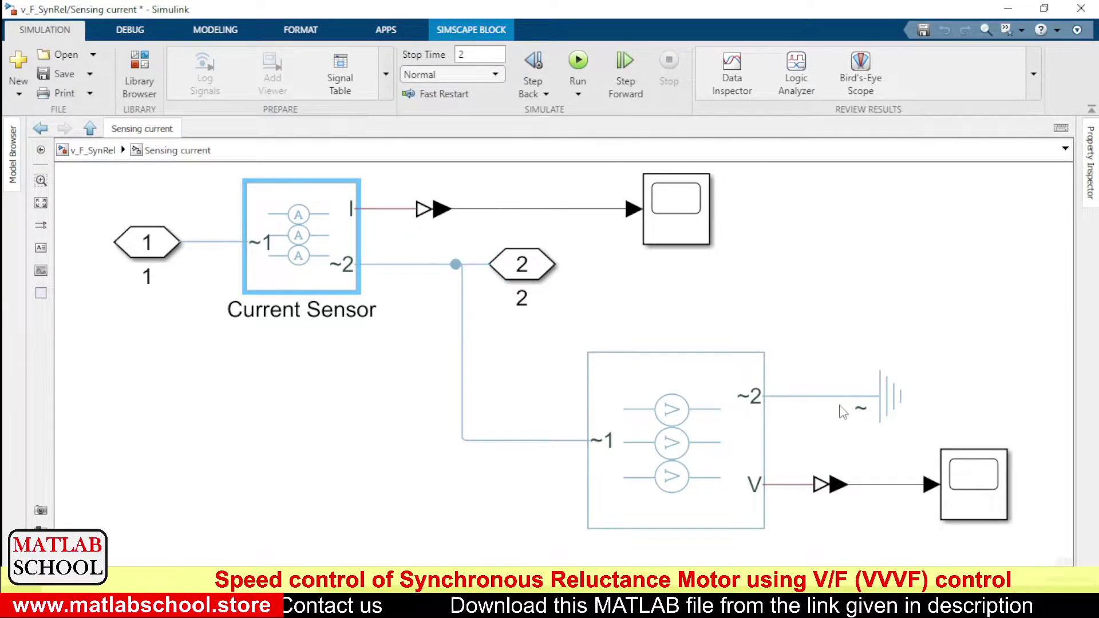
click(731, 495)
click(881, 412)
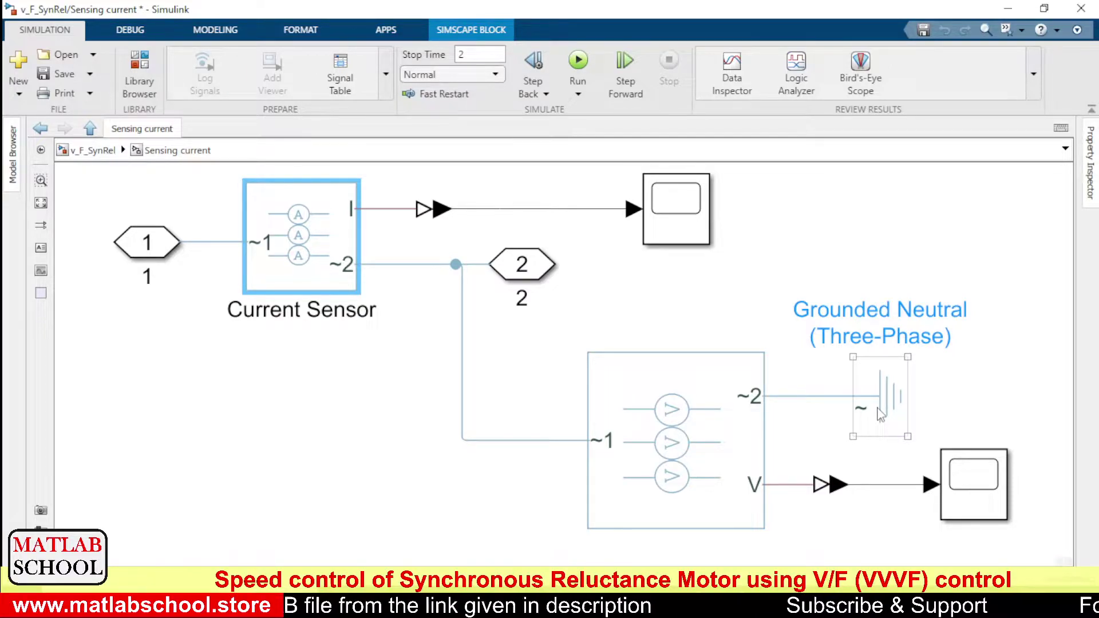
click(397, 304)
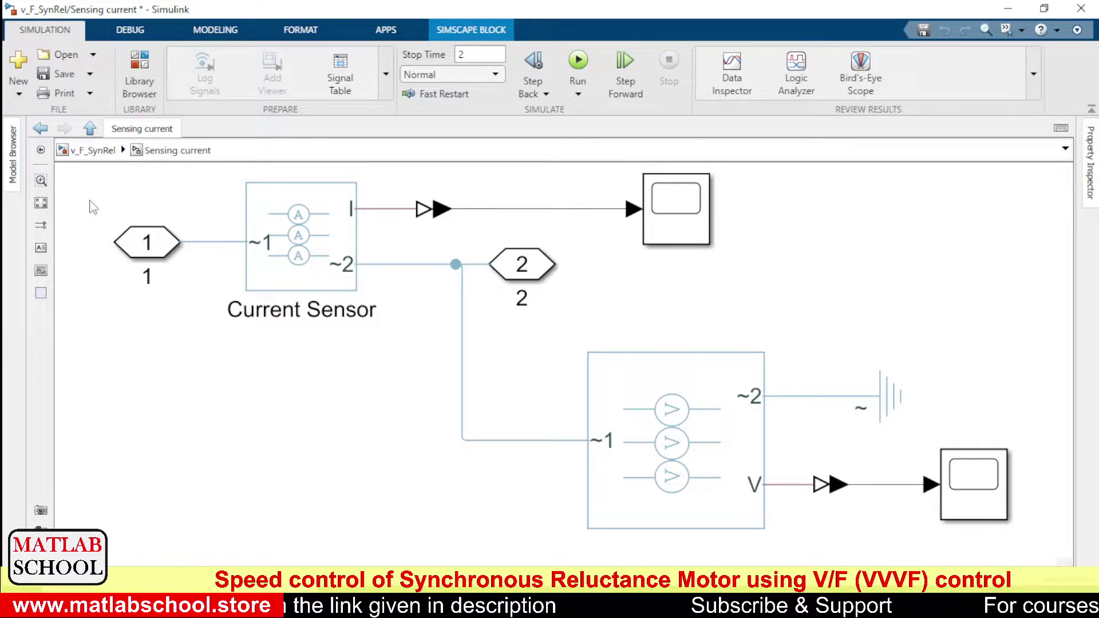
click(95, 156)
click(574, 489)
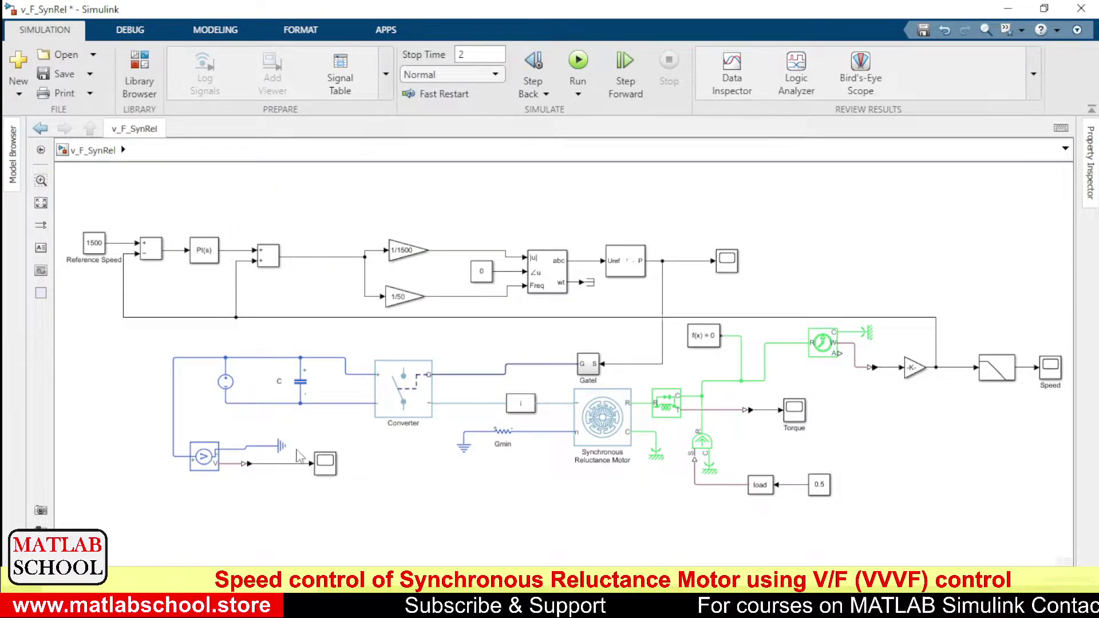
click(217, 462)
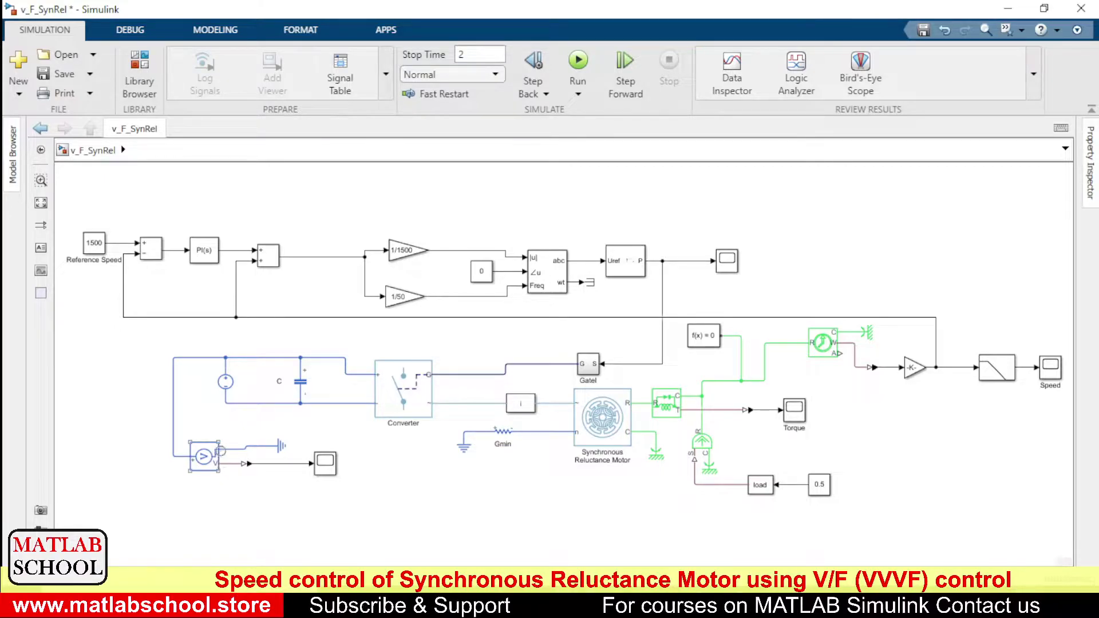
click(231, 382)
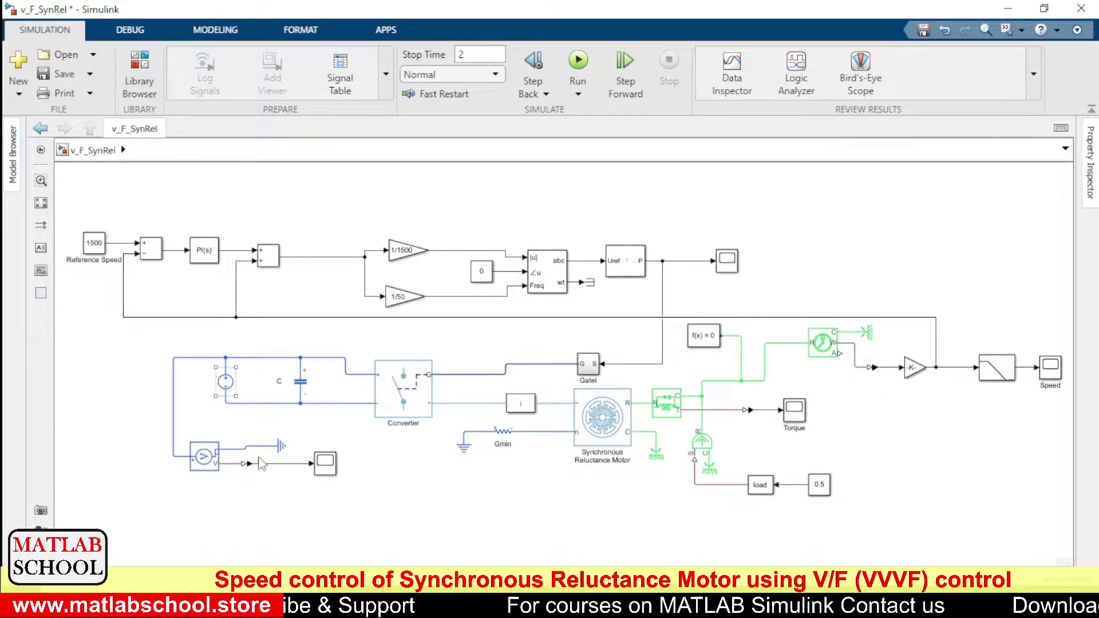
click(280, 446)
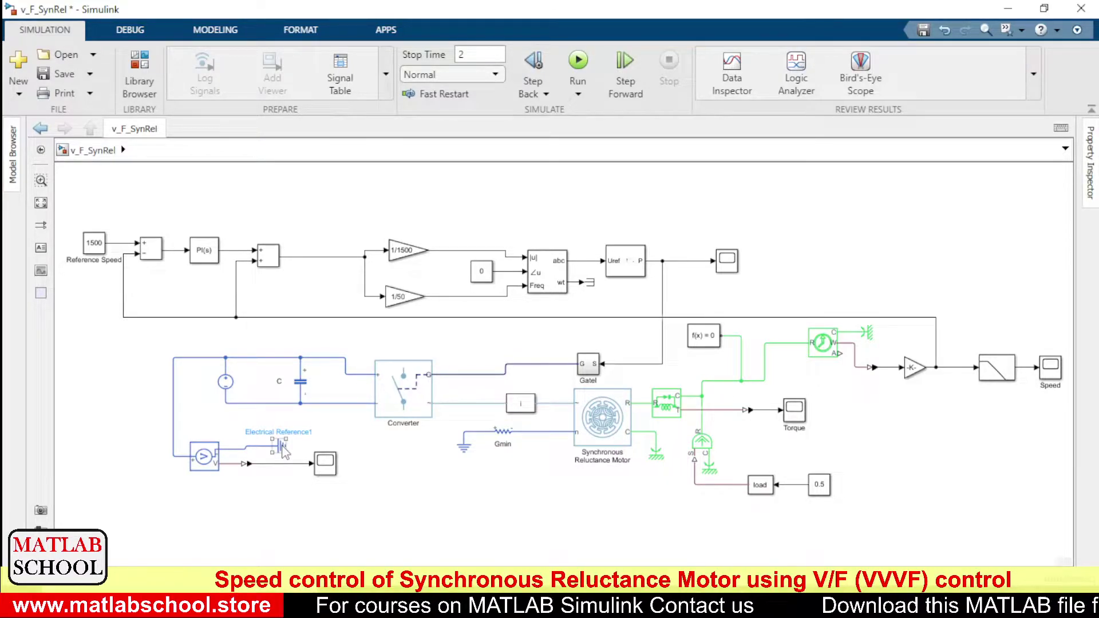
click(588, 516)
click(602, 435)
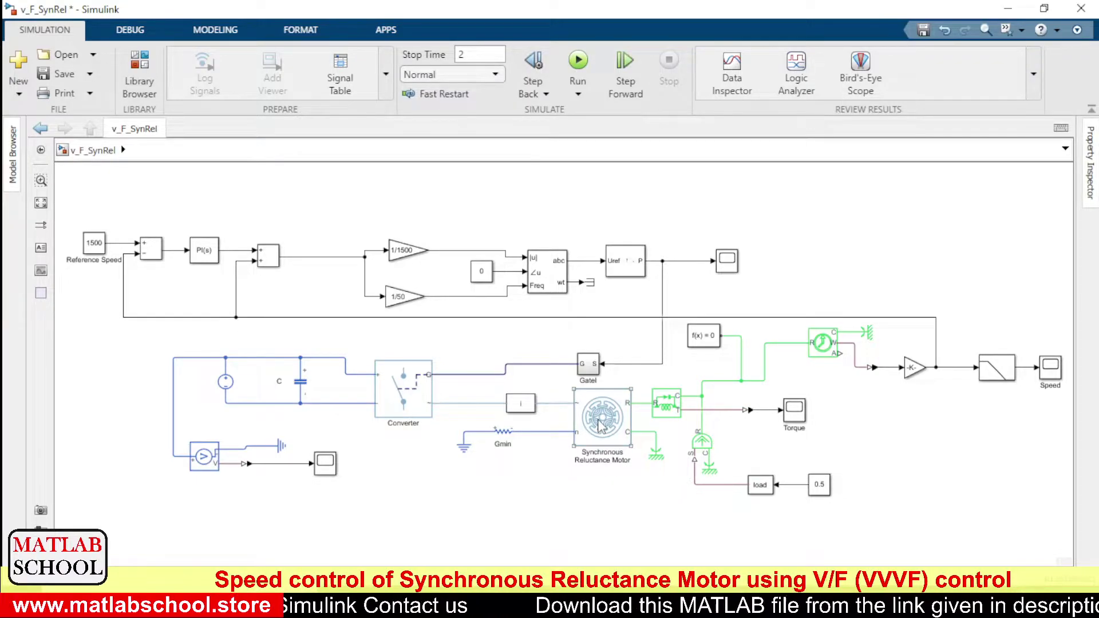
click(658, 458)
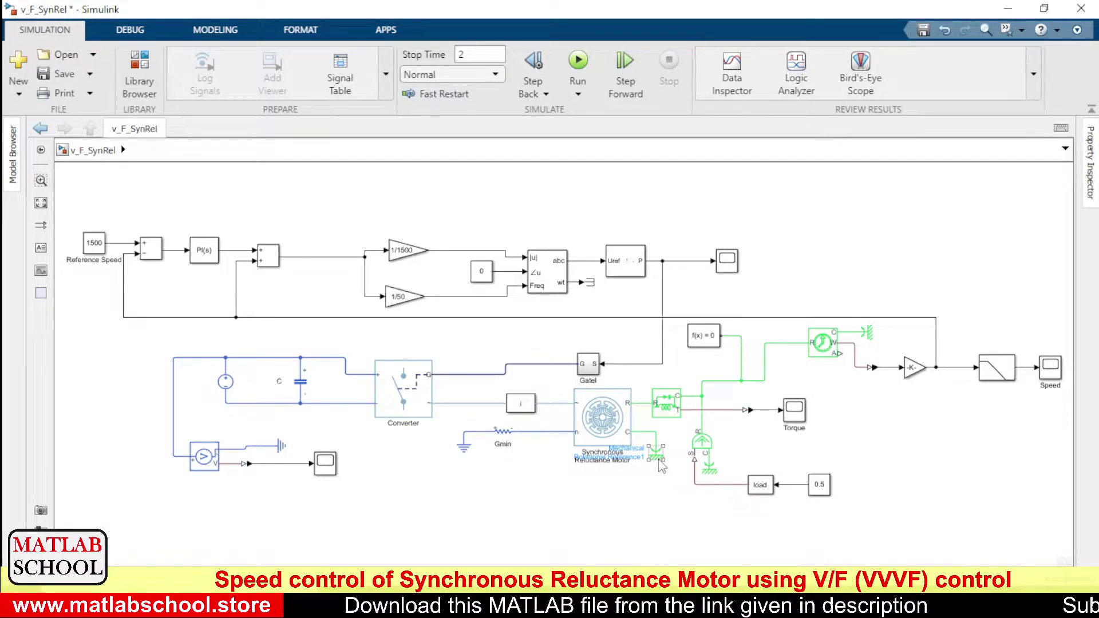
click(649, 480)
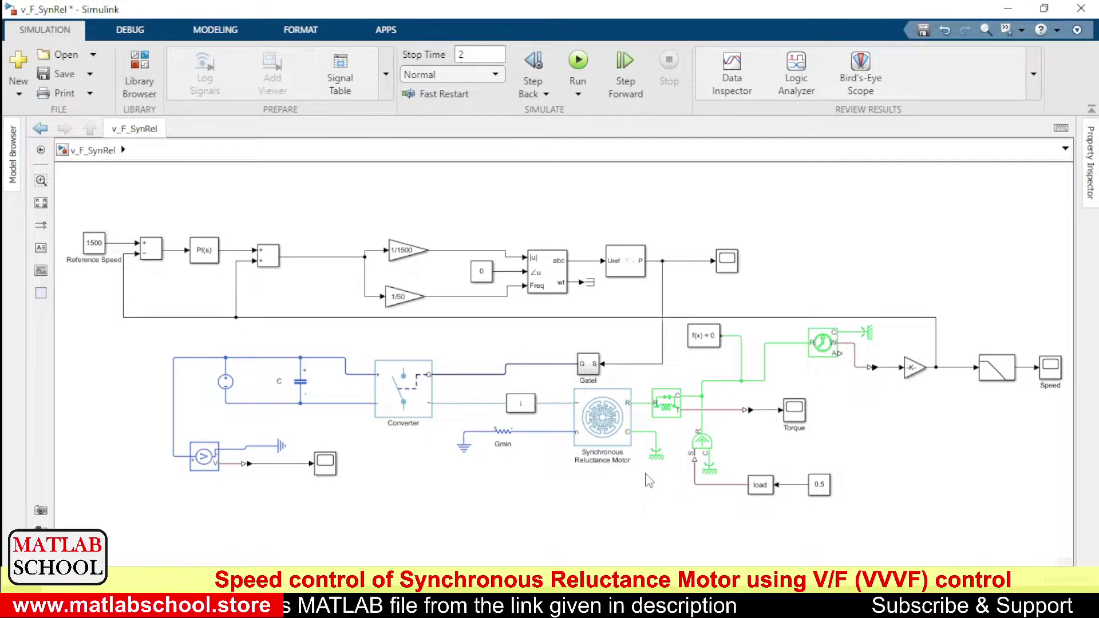
click(655, 456)
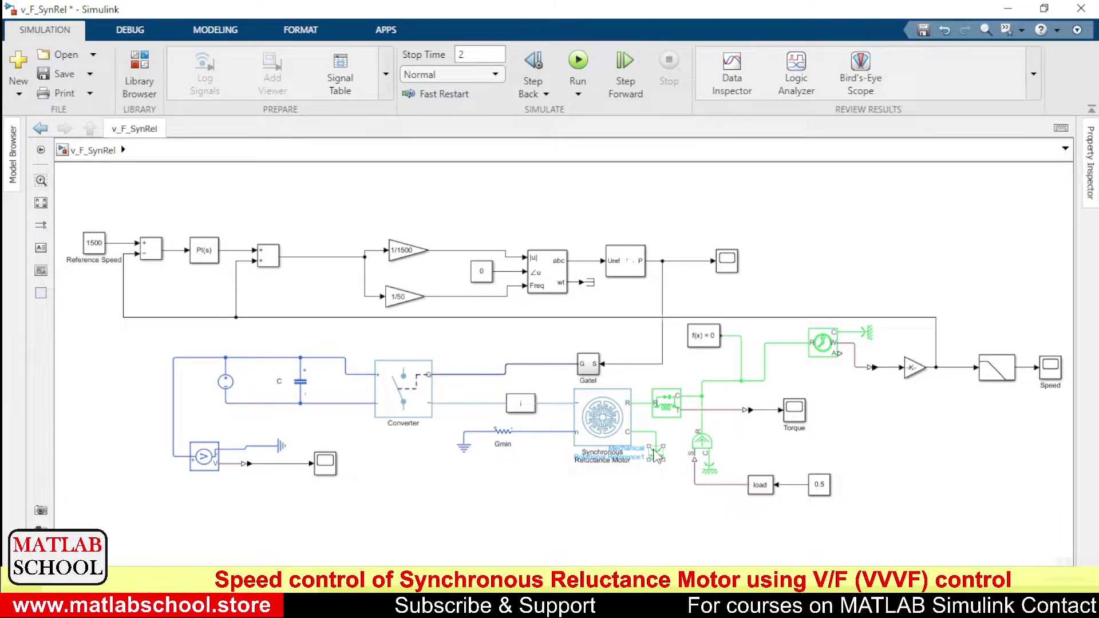
drag(656, 456, 657, 455)
click(627, 491)
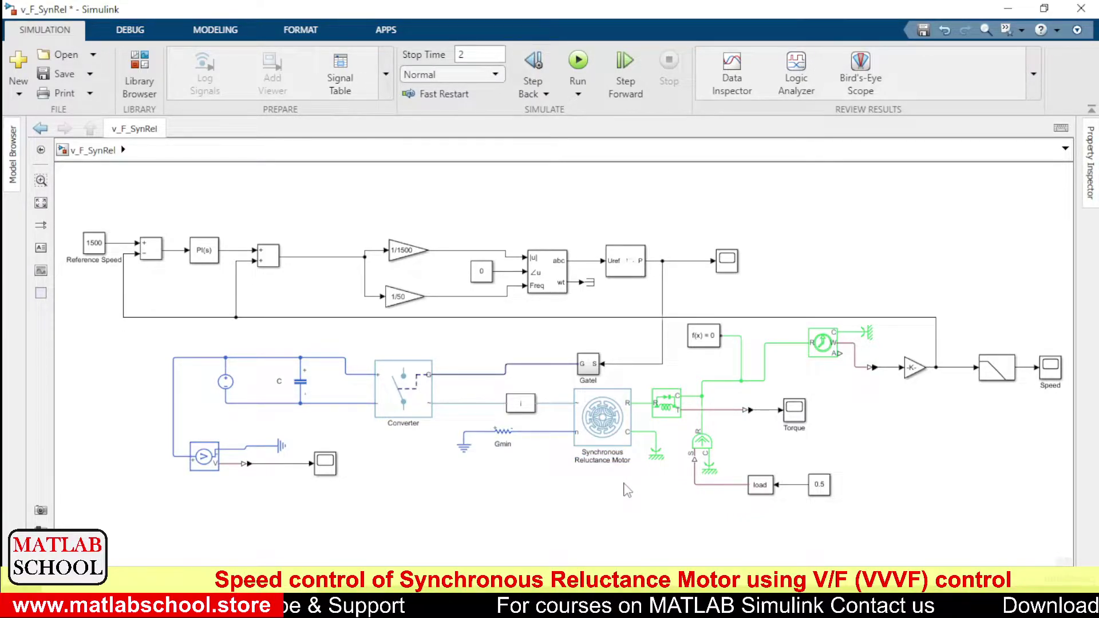
click(656, 458)
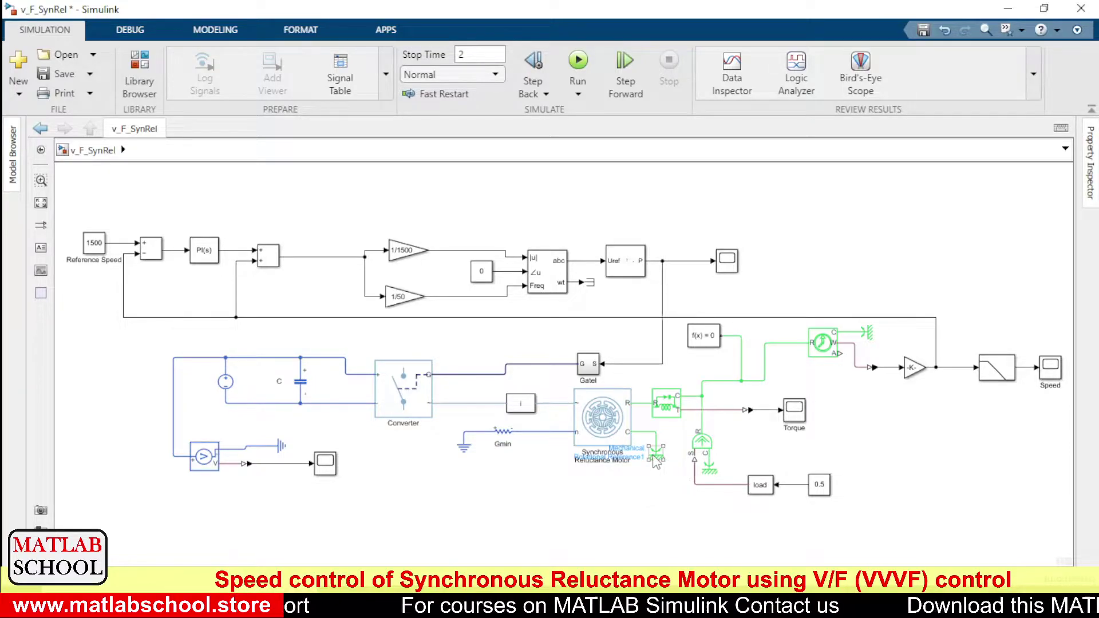
click(668, 406)
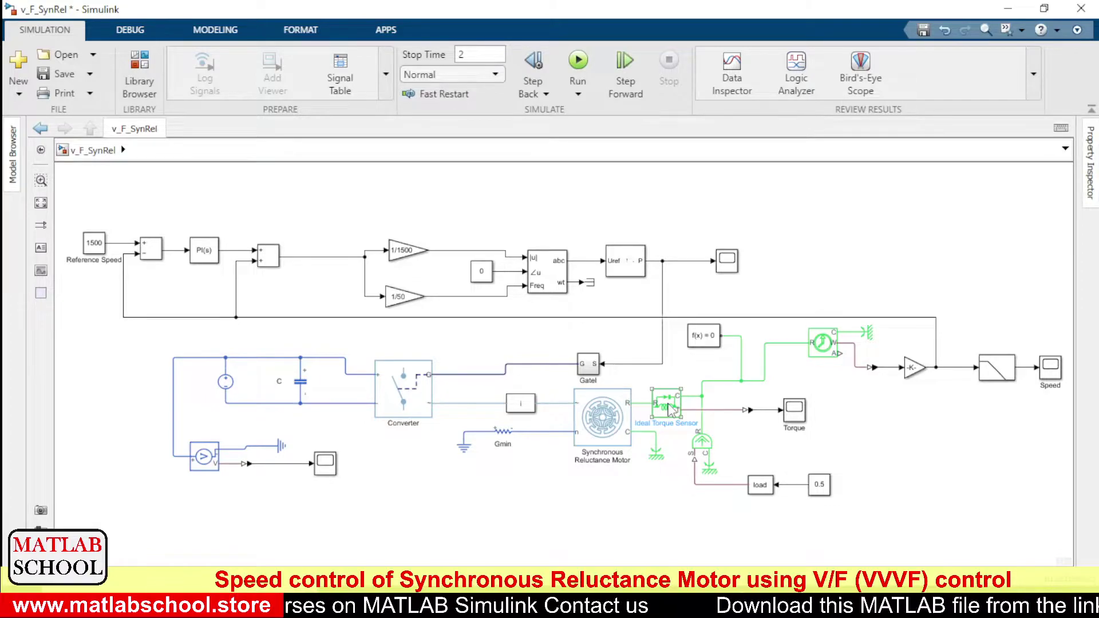
click(628, 407)
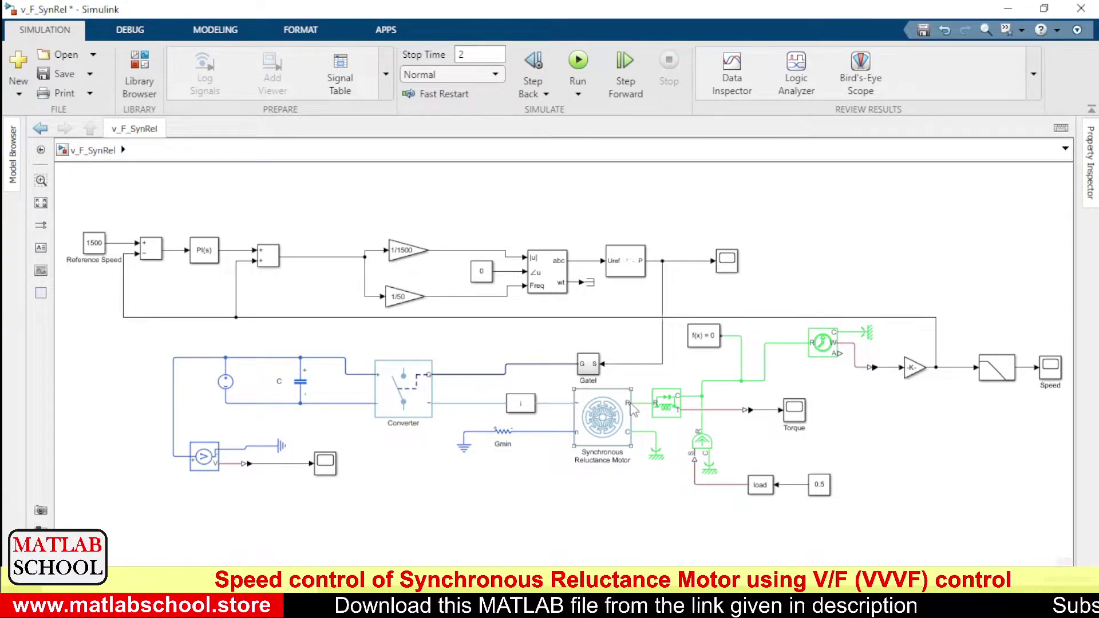
click(669, 411)
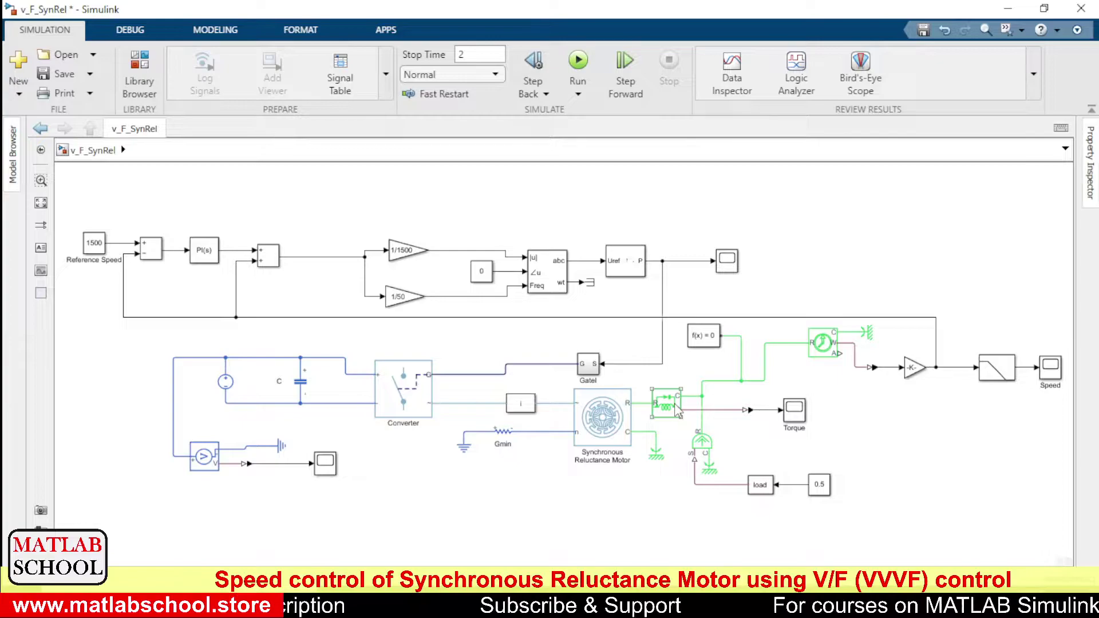
click(674, 411)
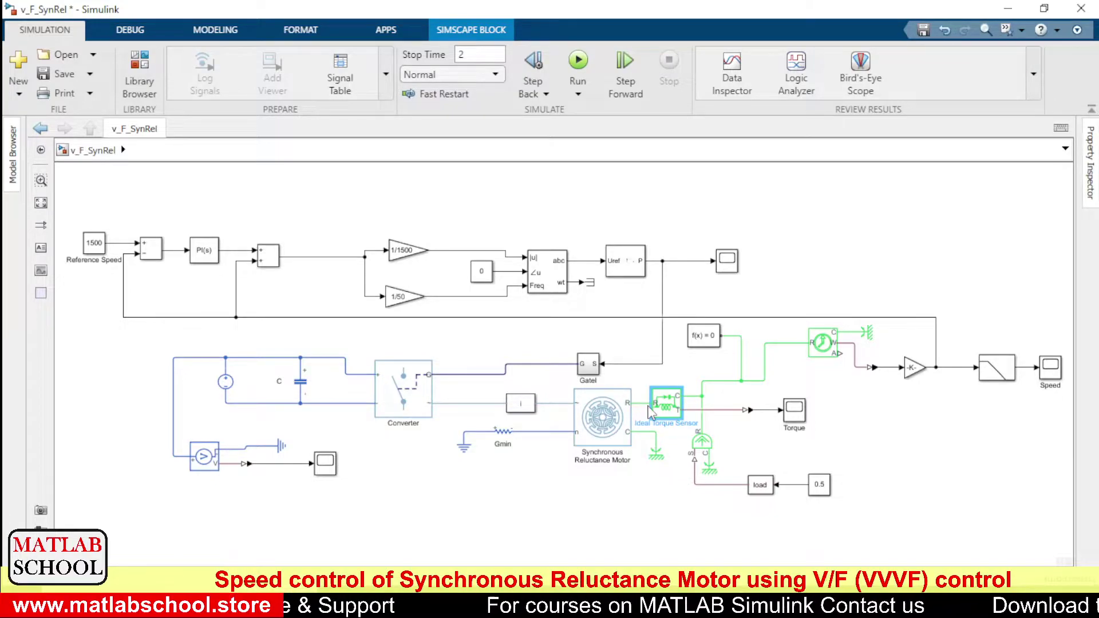
click(709, 442)
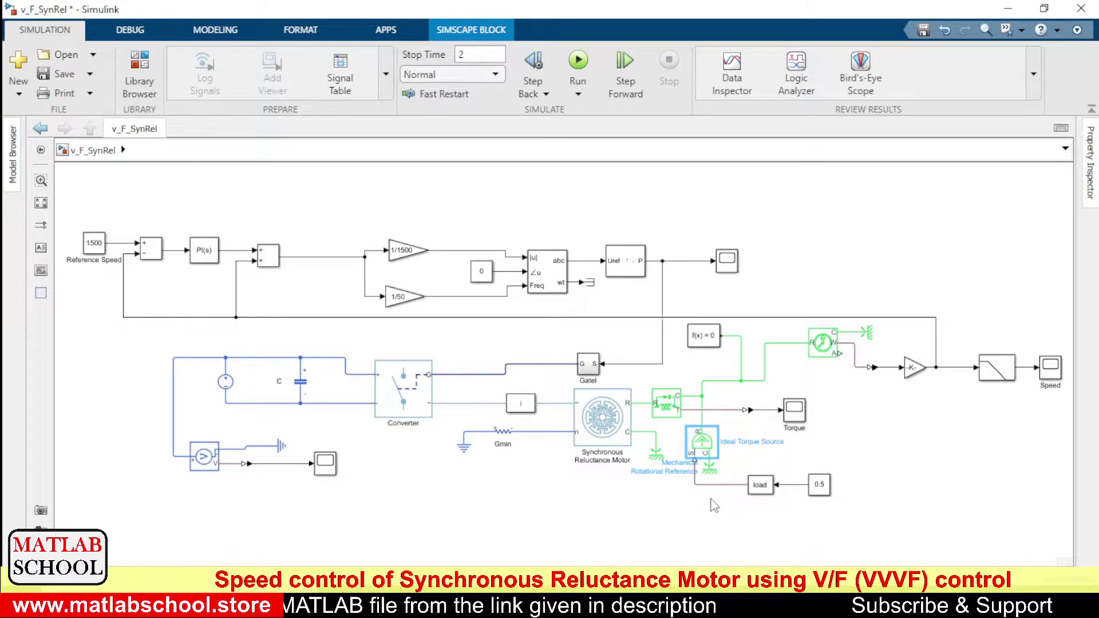
click(715, 506)
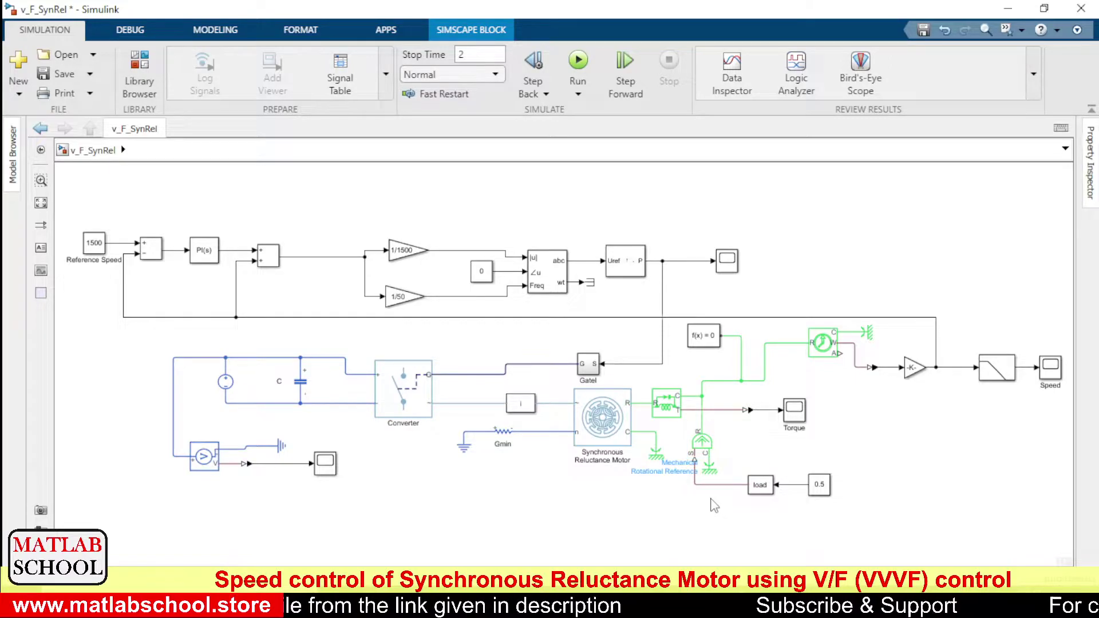
click(710, 470)
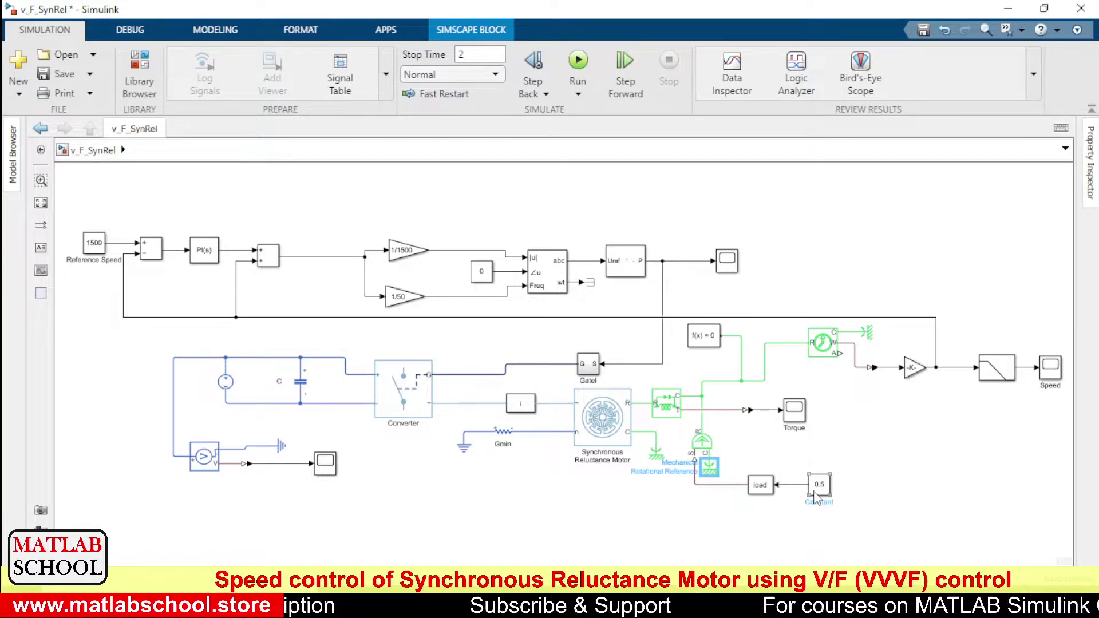
click(817, 521)
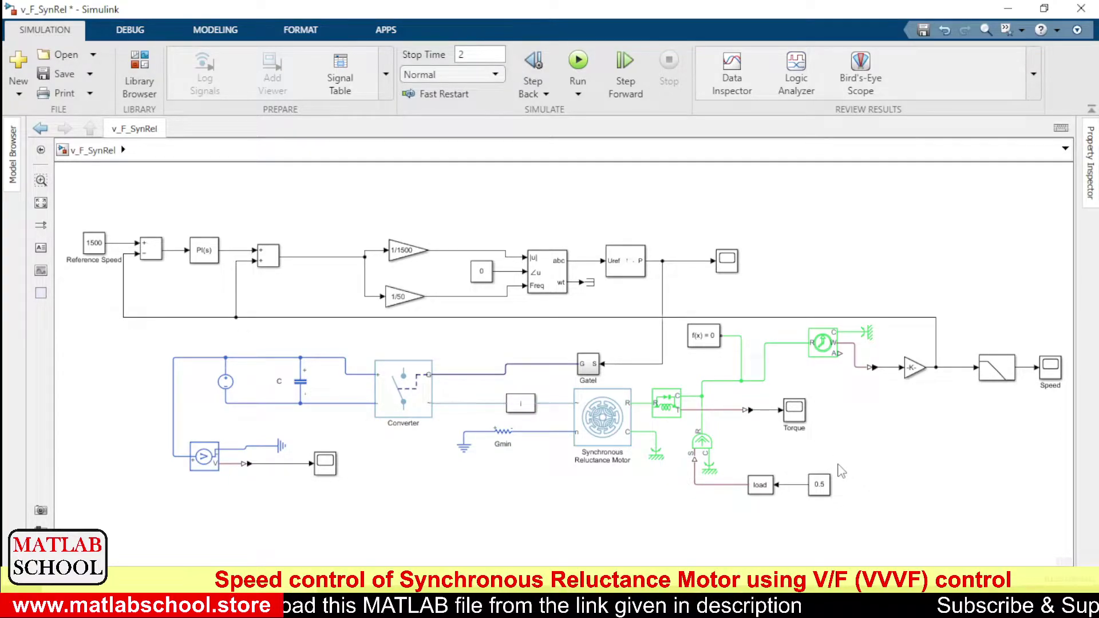
click(825, 493)
click(760, 488)
double_click(760, 486)
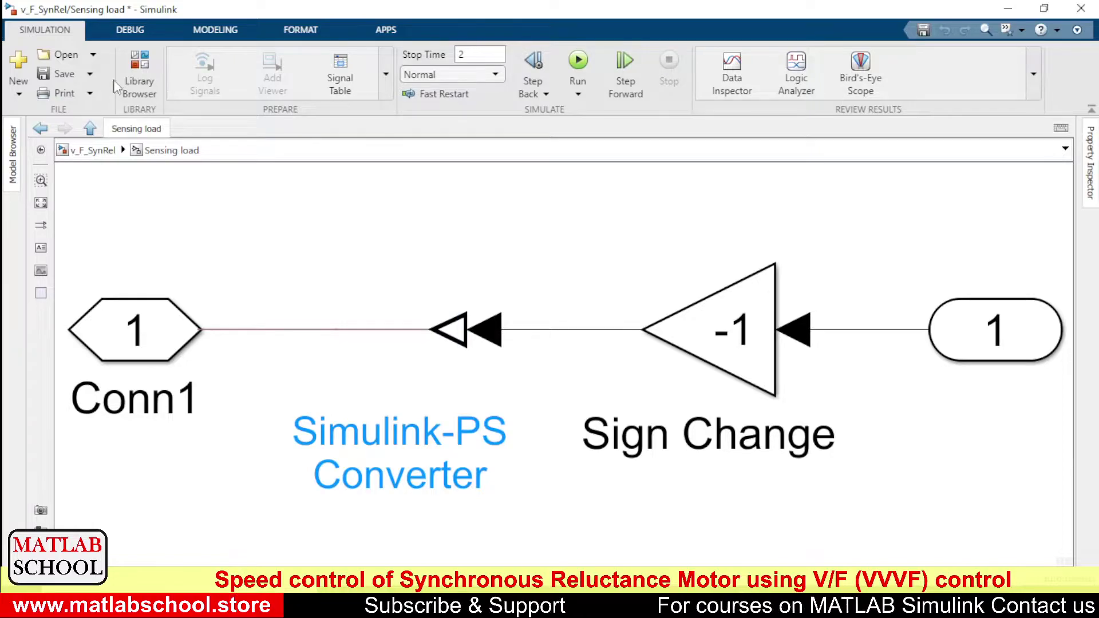
click(94, 152)
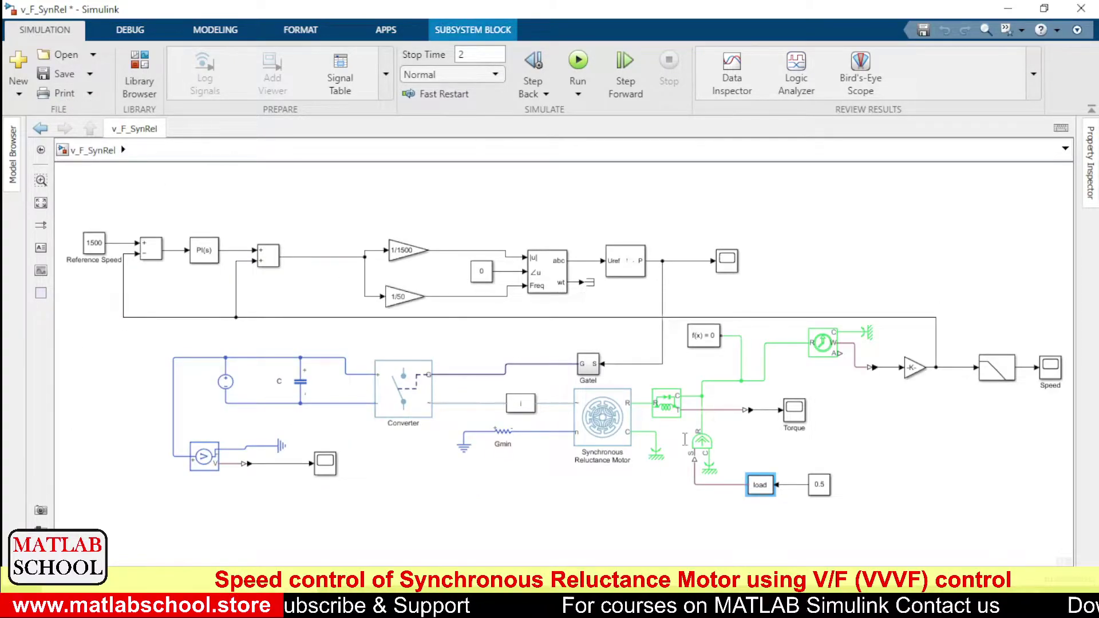
click(720, 531)
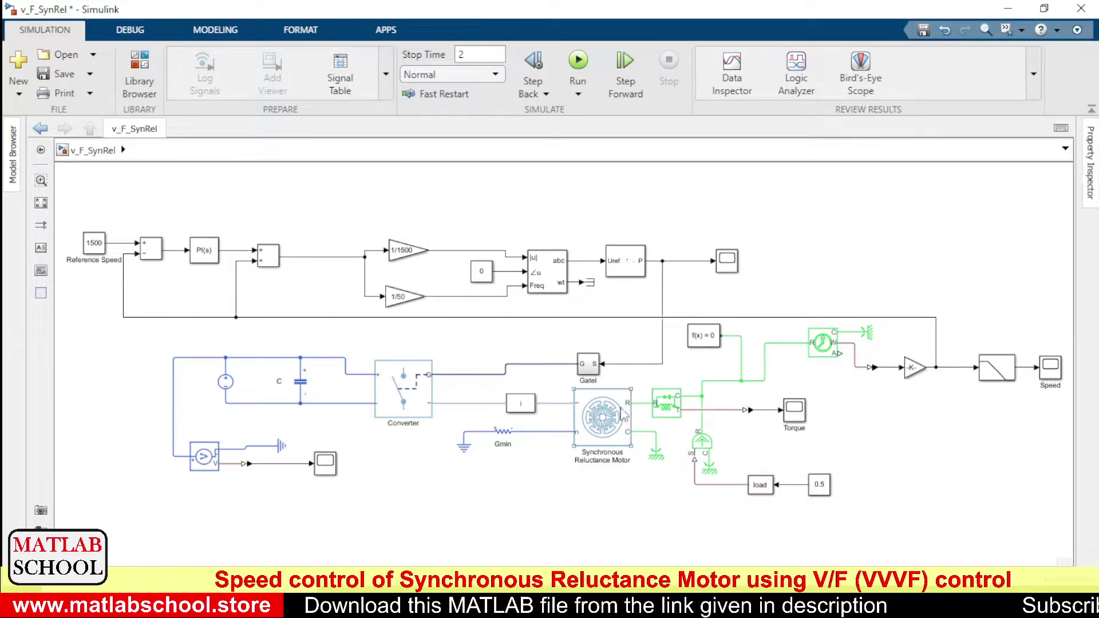
click(660, 404)
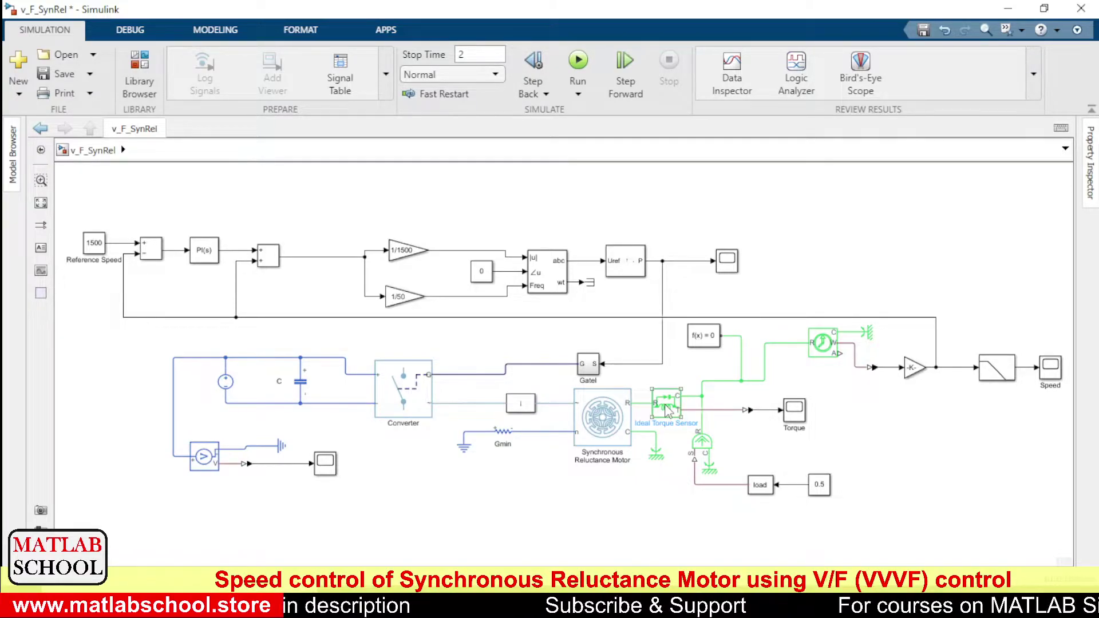
click(526, 444)
click(523, 408)
double_click(522, 407)
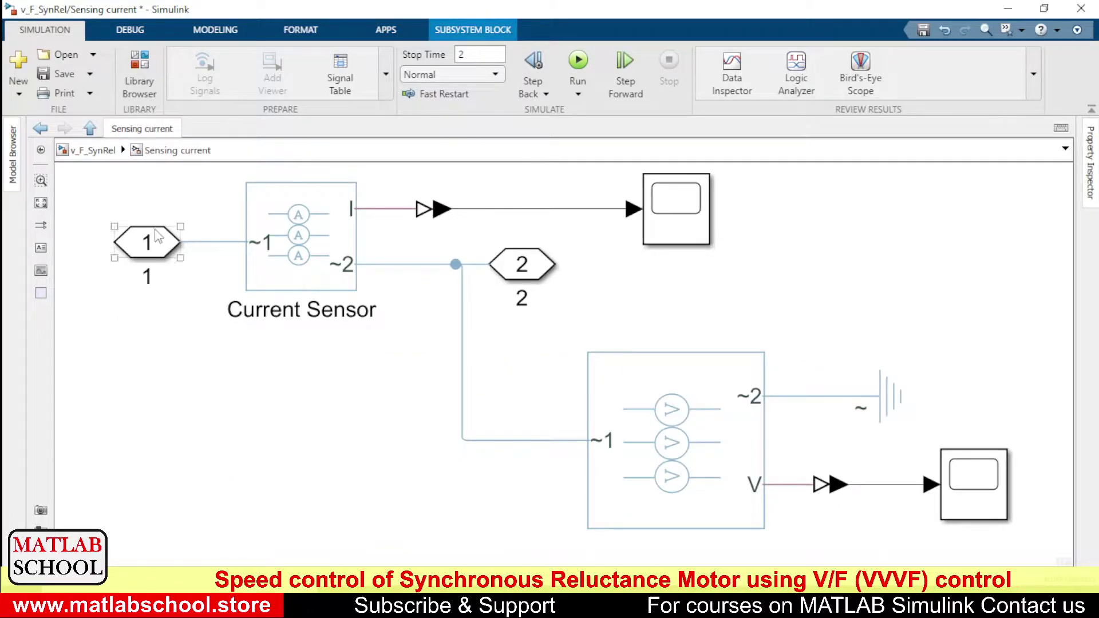
click(86, 148)
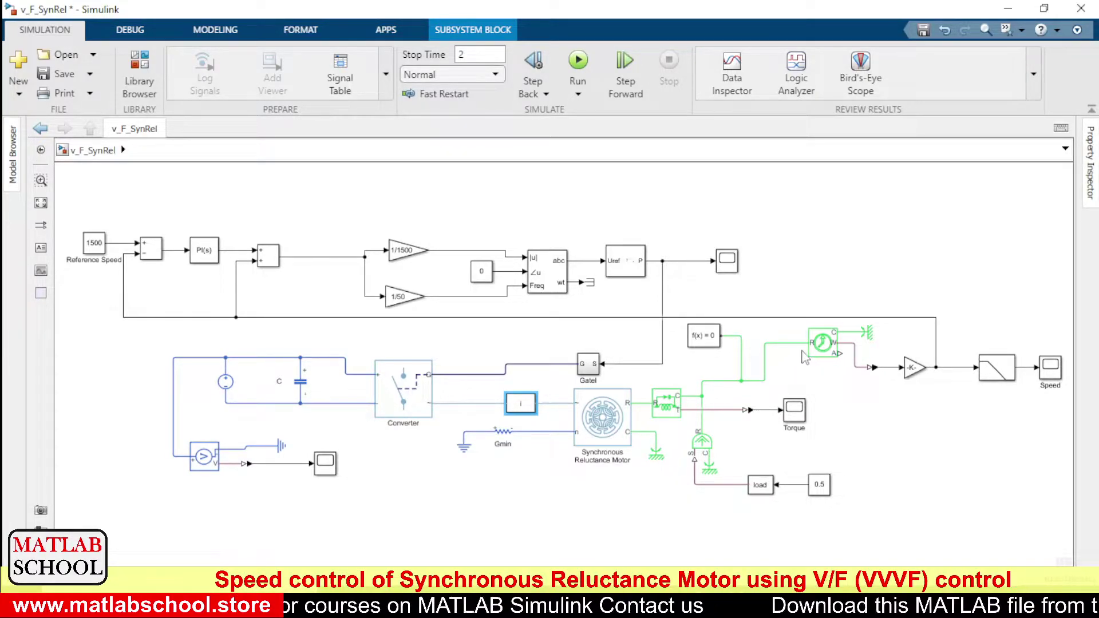
click(818, 348)
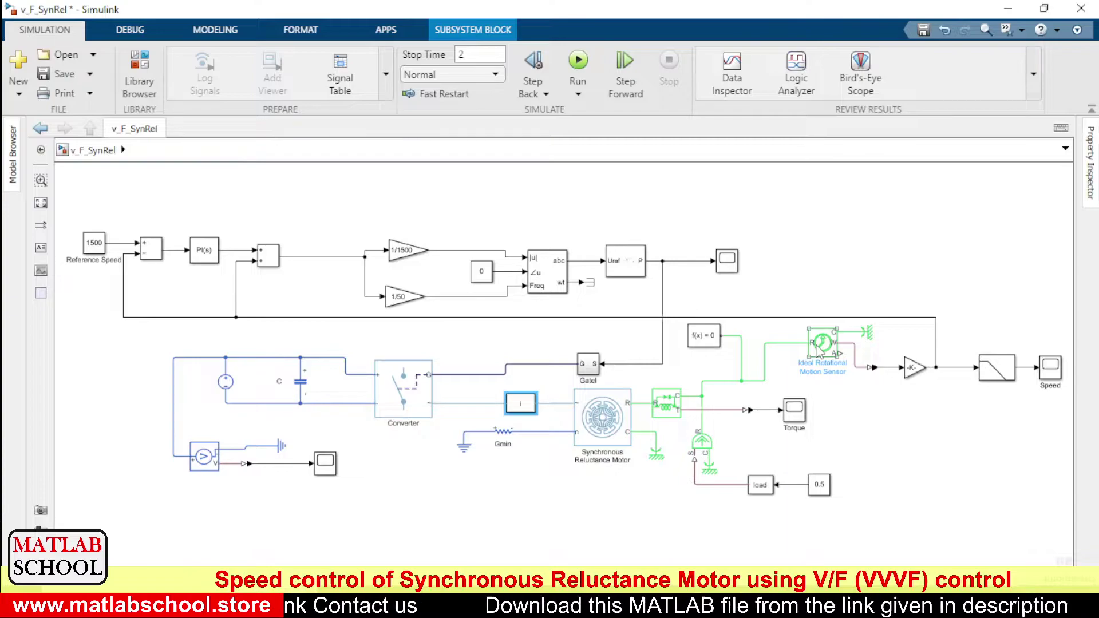
click(864, 338)
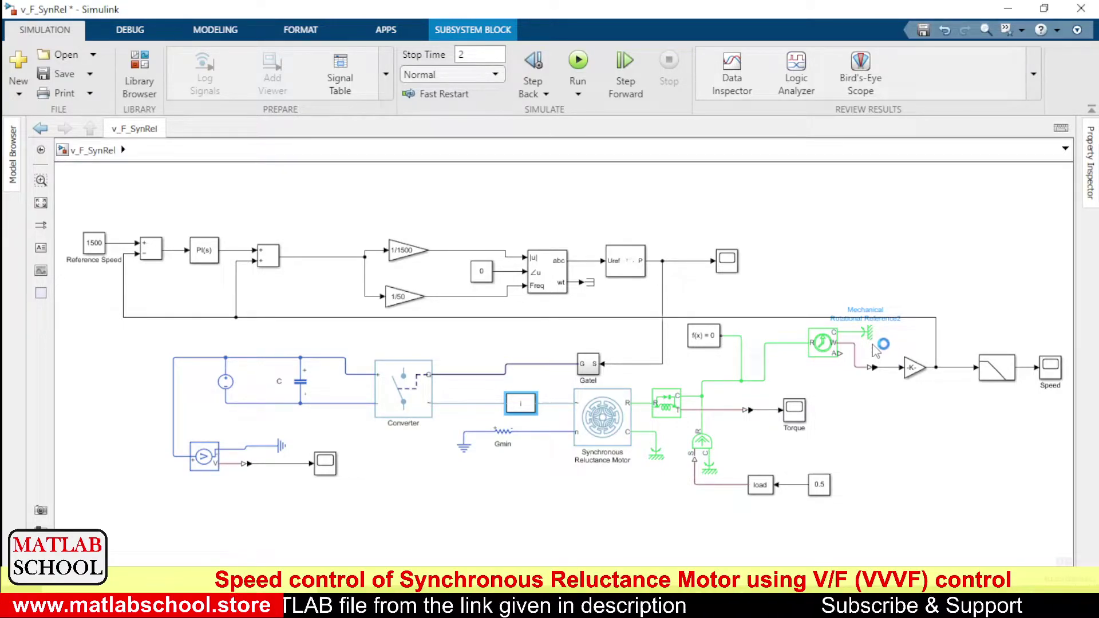
click(868, 339)
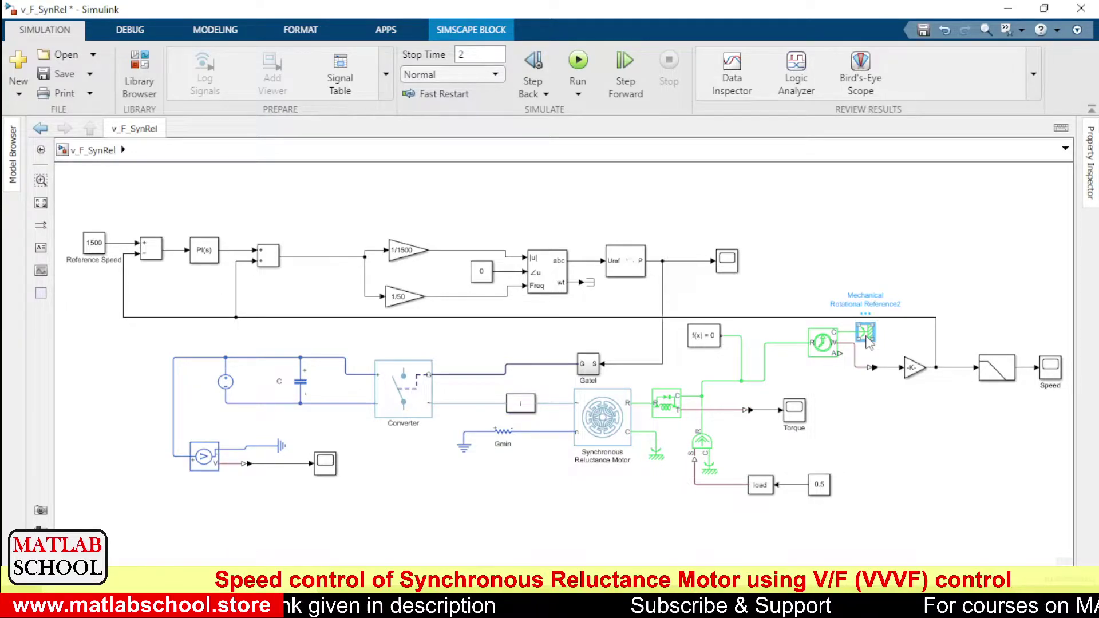
click(837, 350)
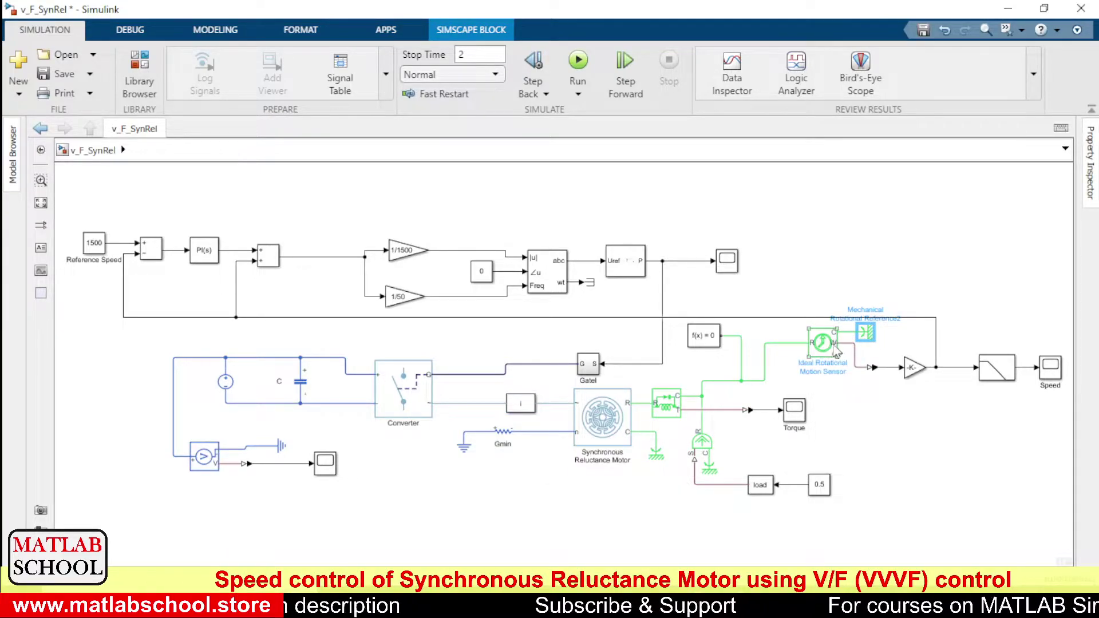
click(838, 355)
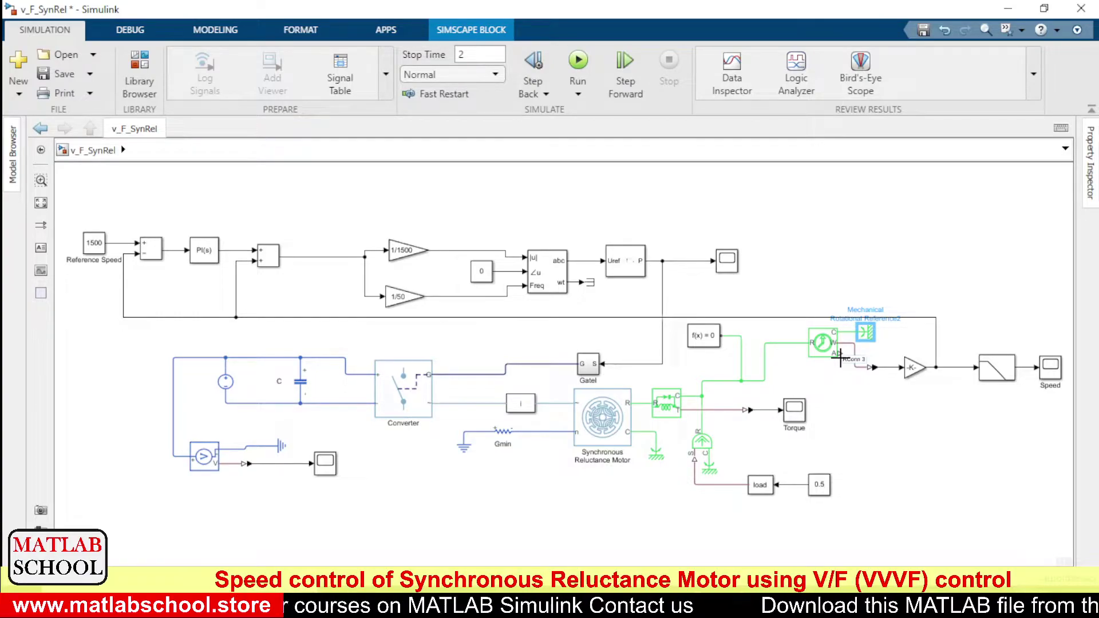
click(837, 355)
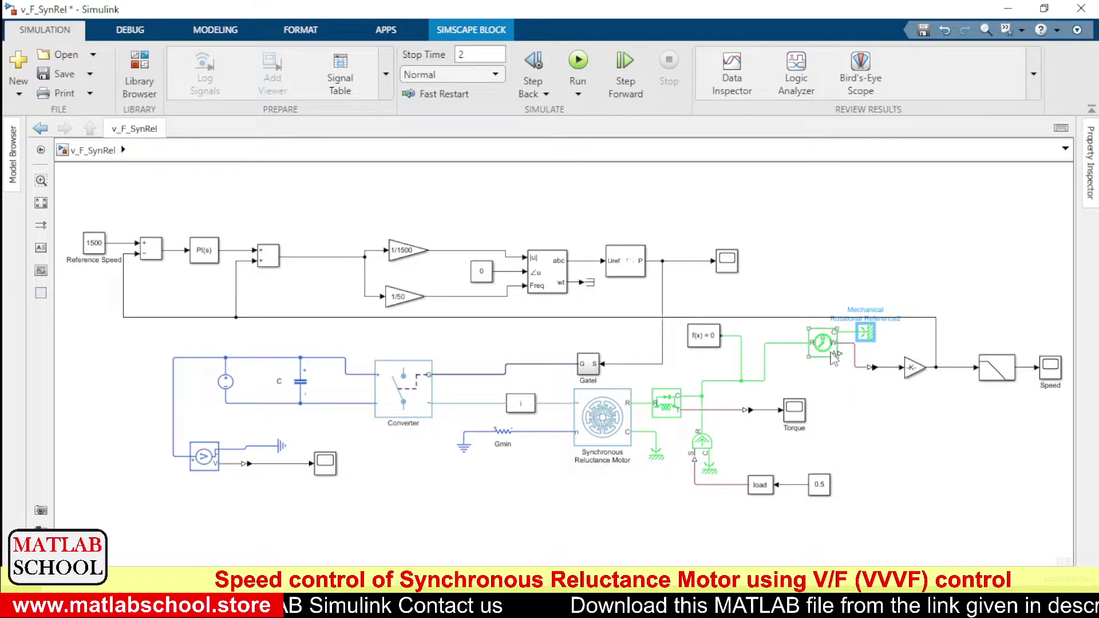
click(834, 355)
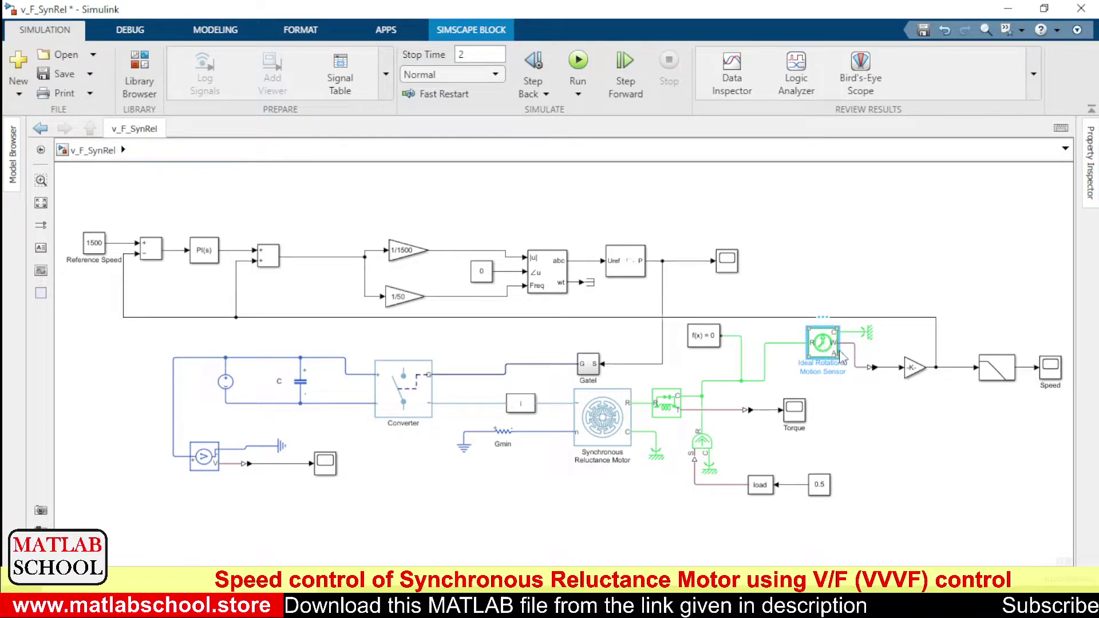
double_click(832, 354)
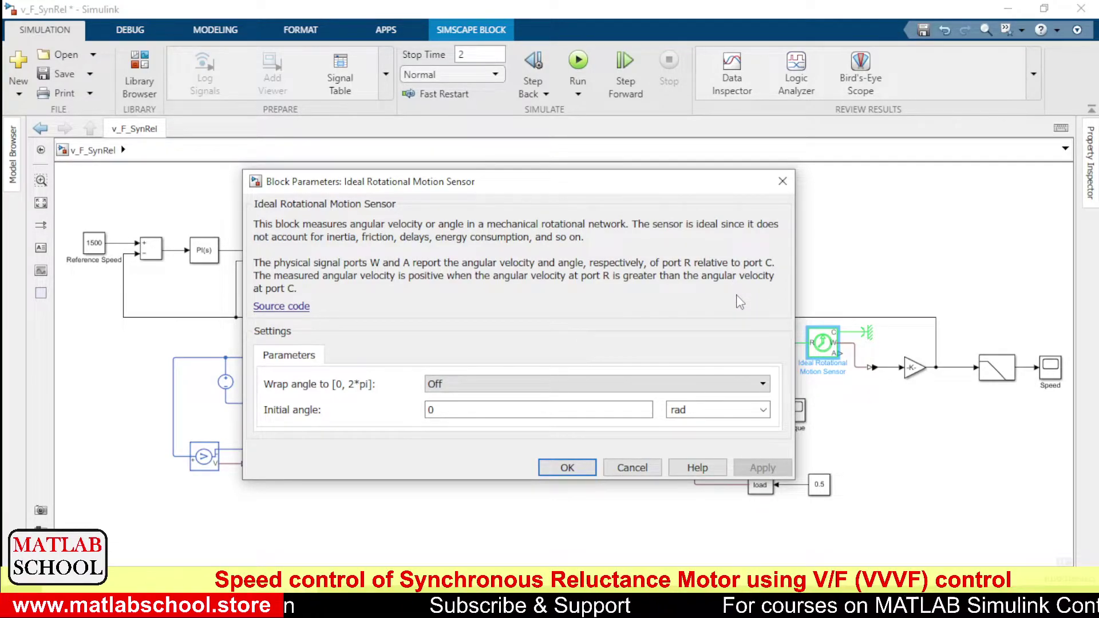
click(783, 181)
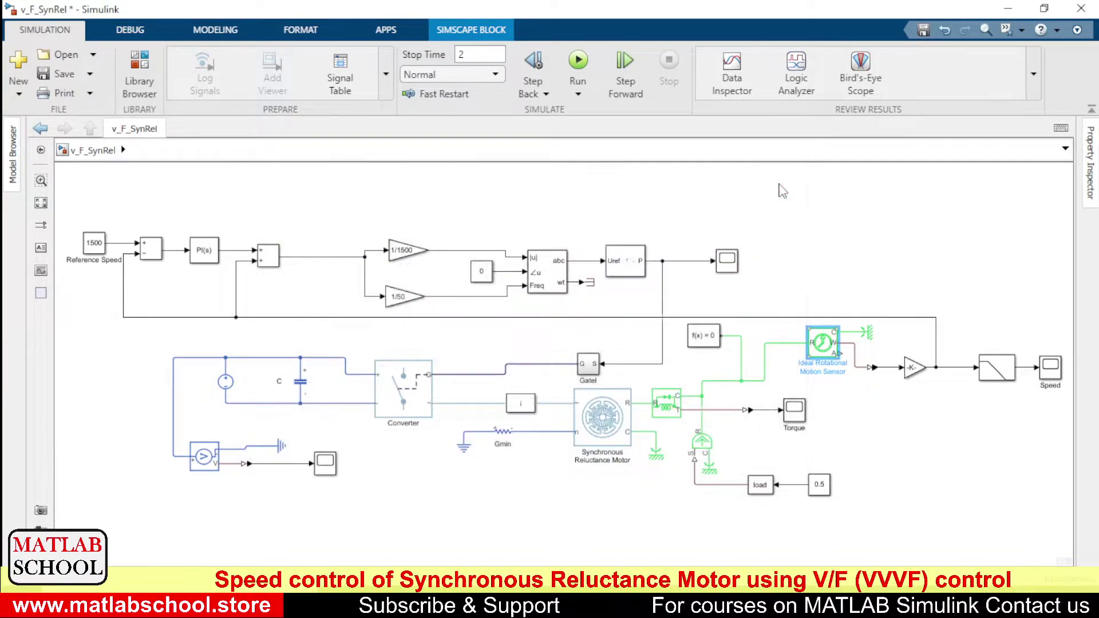
click(819, 238)
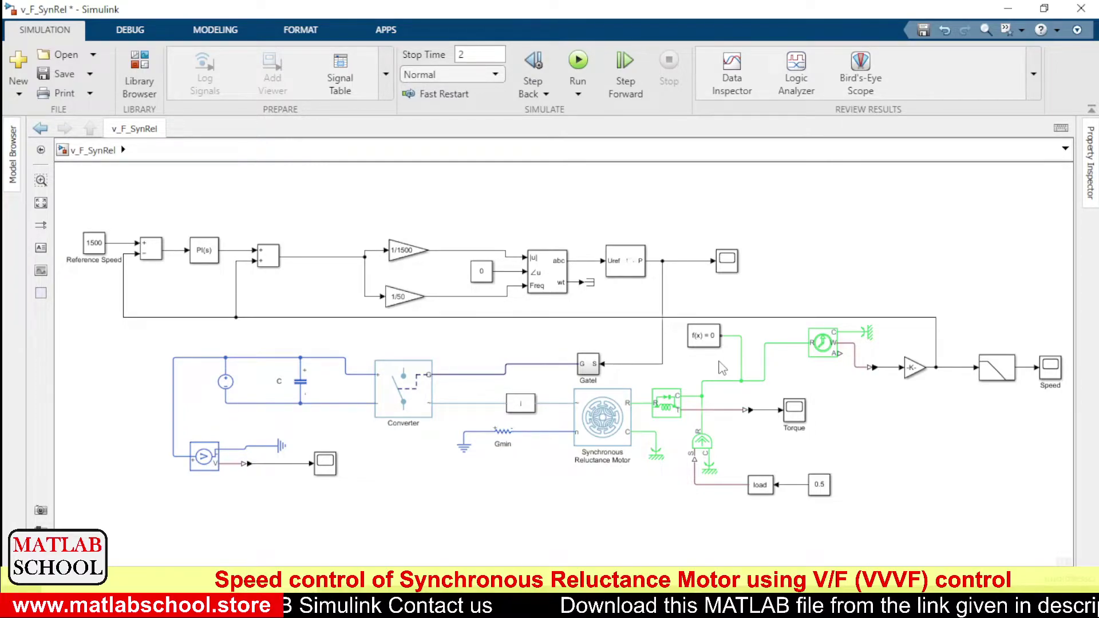
click(706, 348)
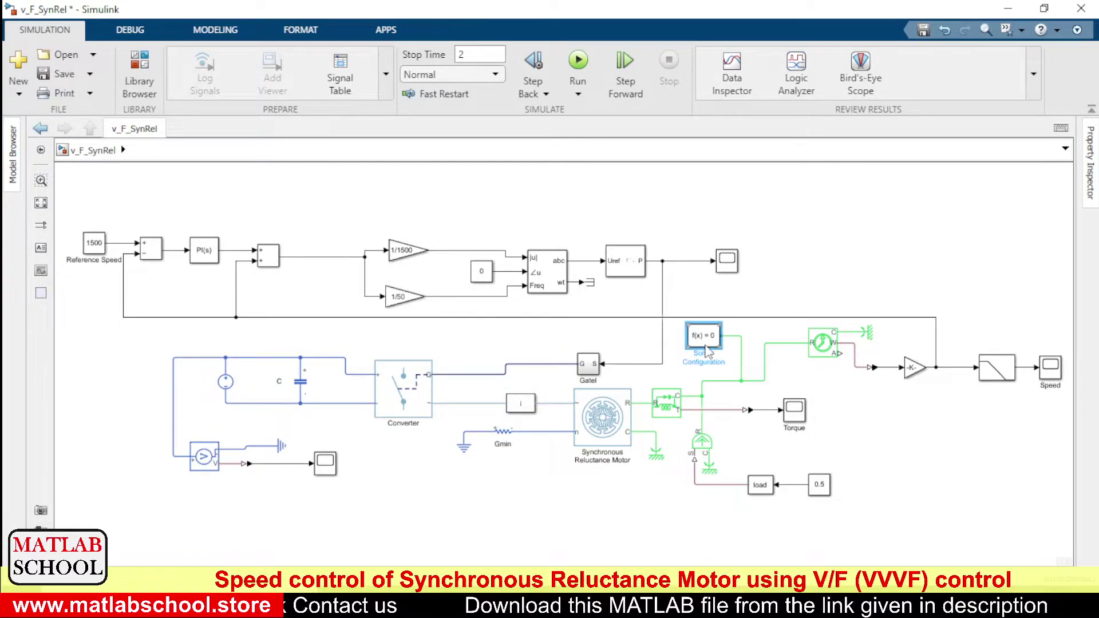
click(790, 267)
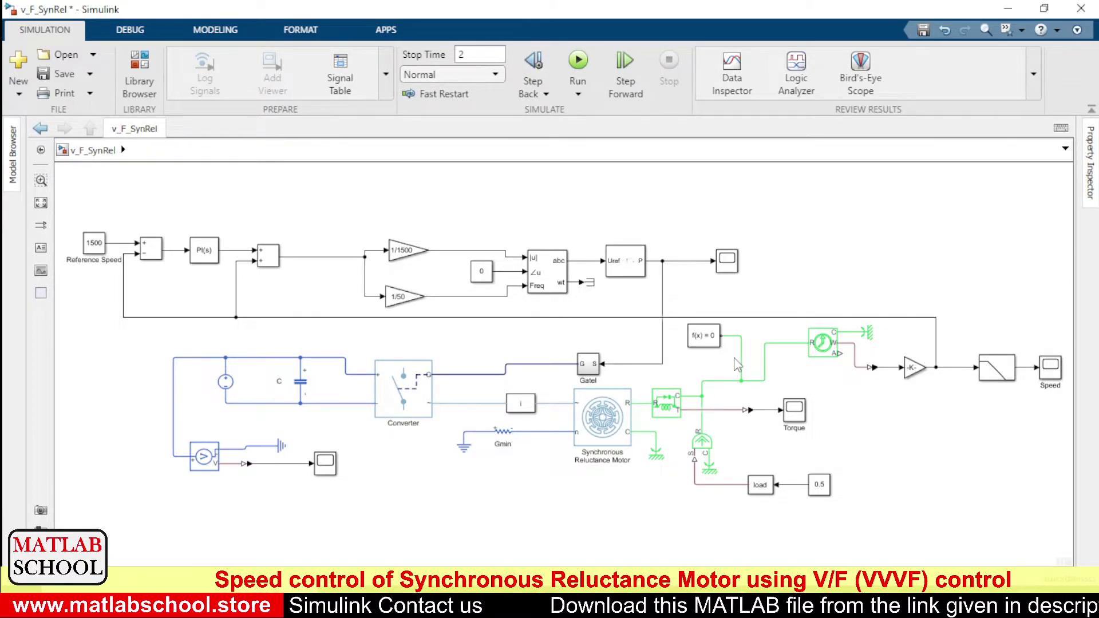
Step: Run the v_F_SynRel simulation from the Simulation tab
click(577, 62)
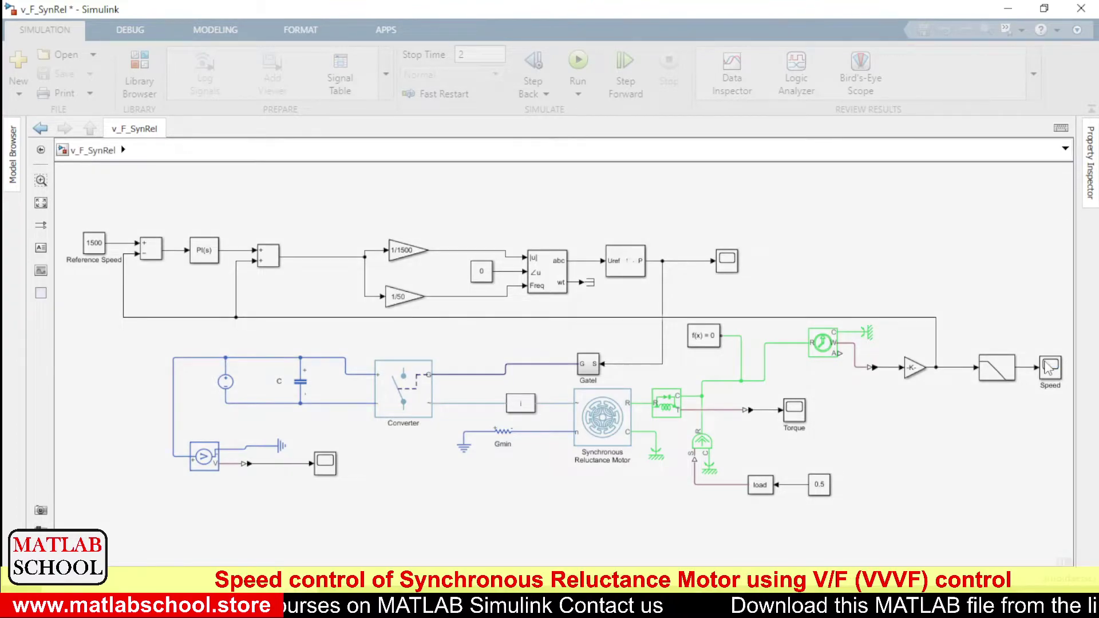
Step: Rerun the simulation with the Speed scope open, moved toward the diagram centre, to watch speed settle at 1500
click(1048, 369)
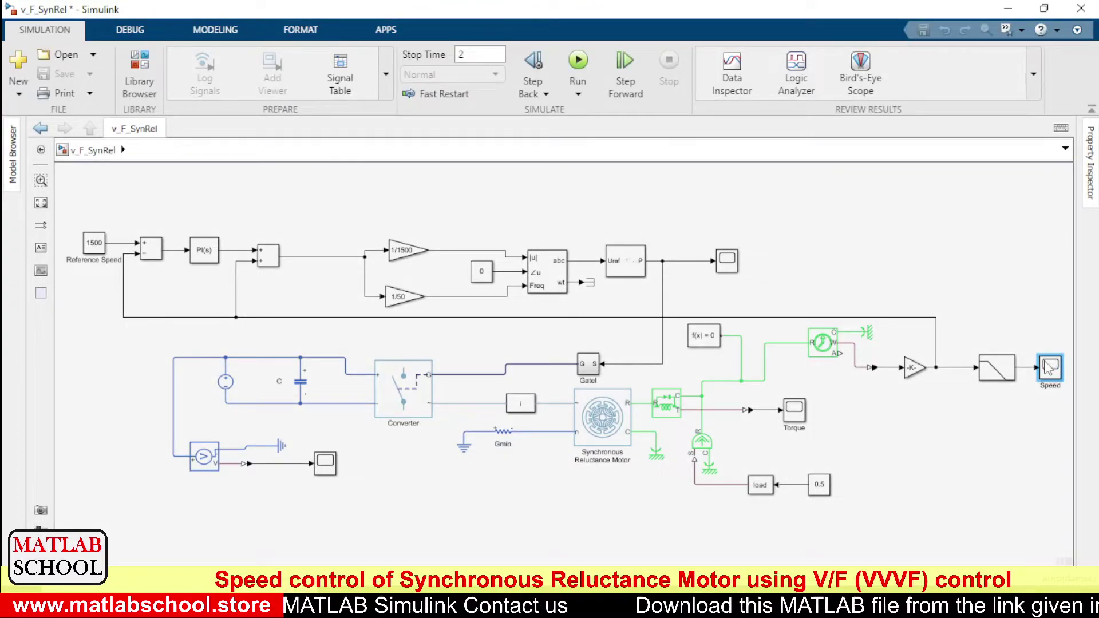
key(ctrl+t)
double_click(1048, 369)
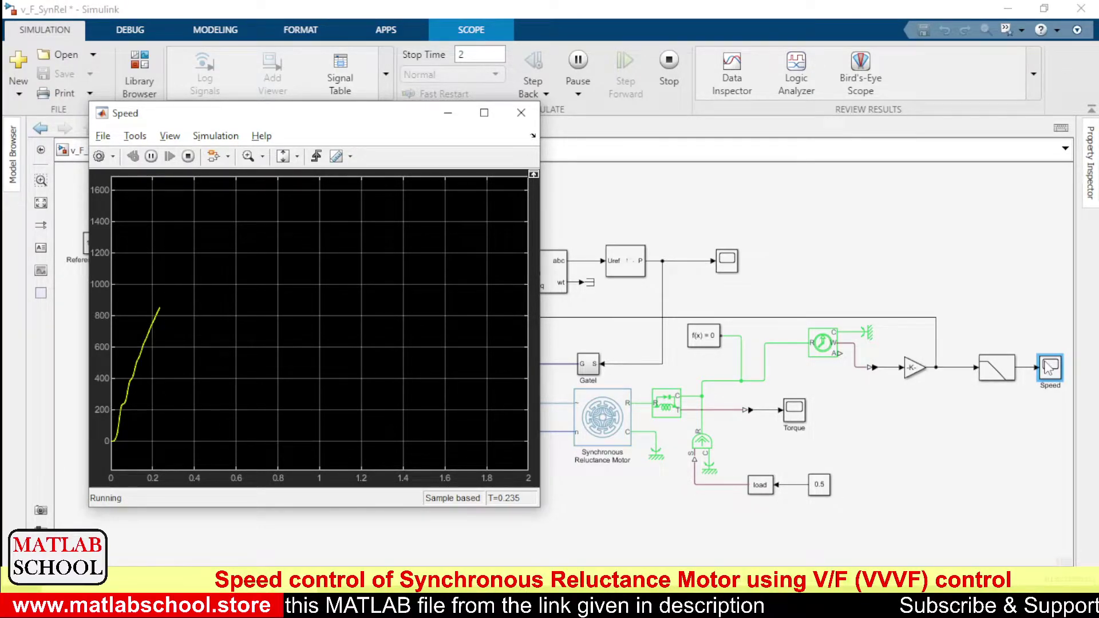
drag(385, 122, 501, 173)
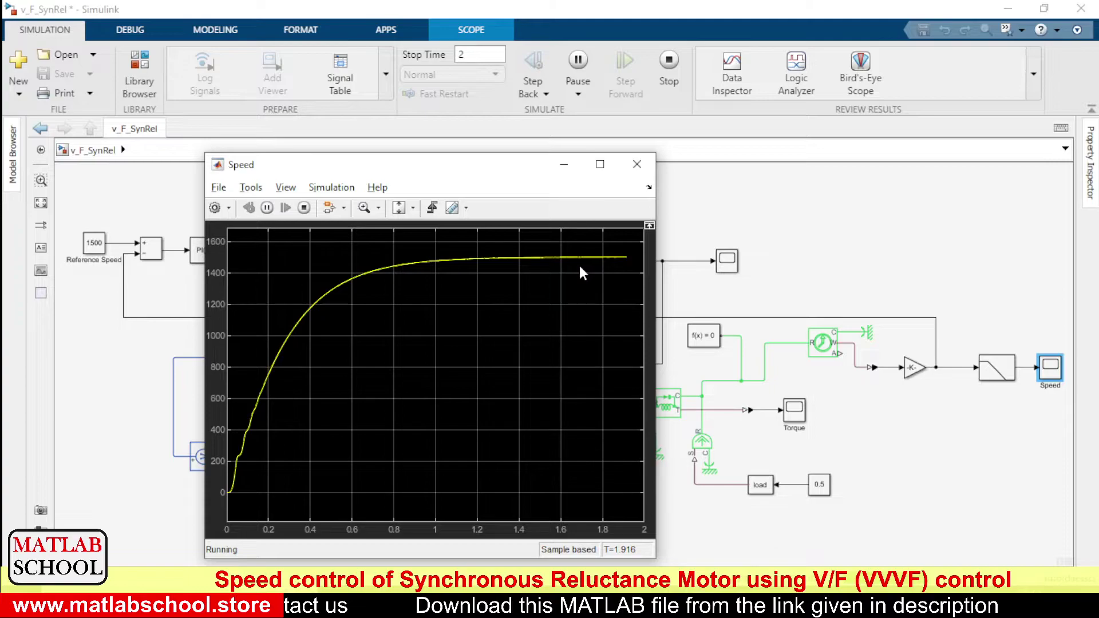
click(94, 244)
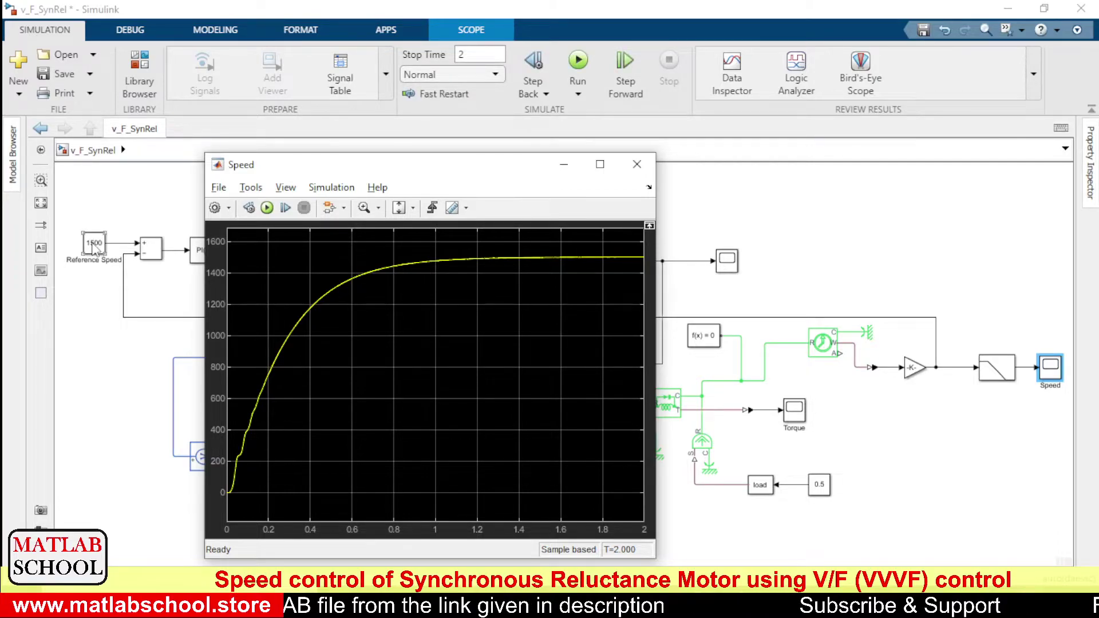
Step: Close the Speed plot, confirm the Torque scope holds flat at 0.5, then close it
click(94, 244)
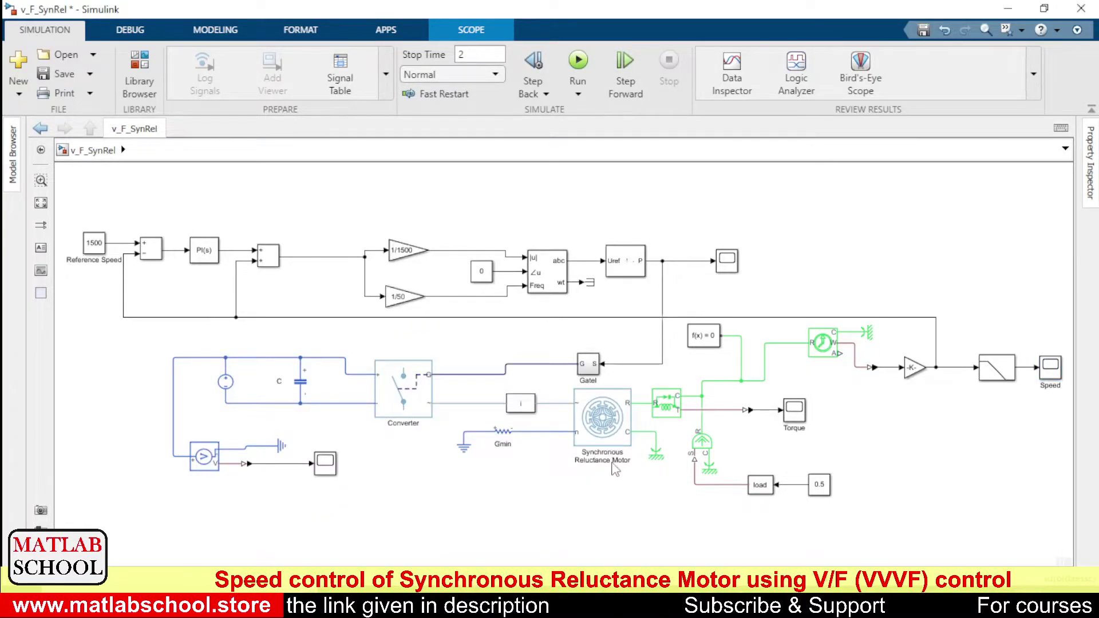
click(602, 423)
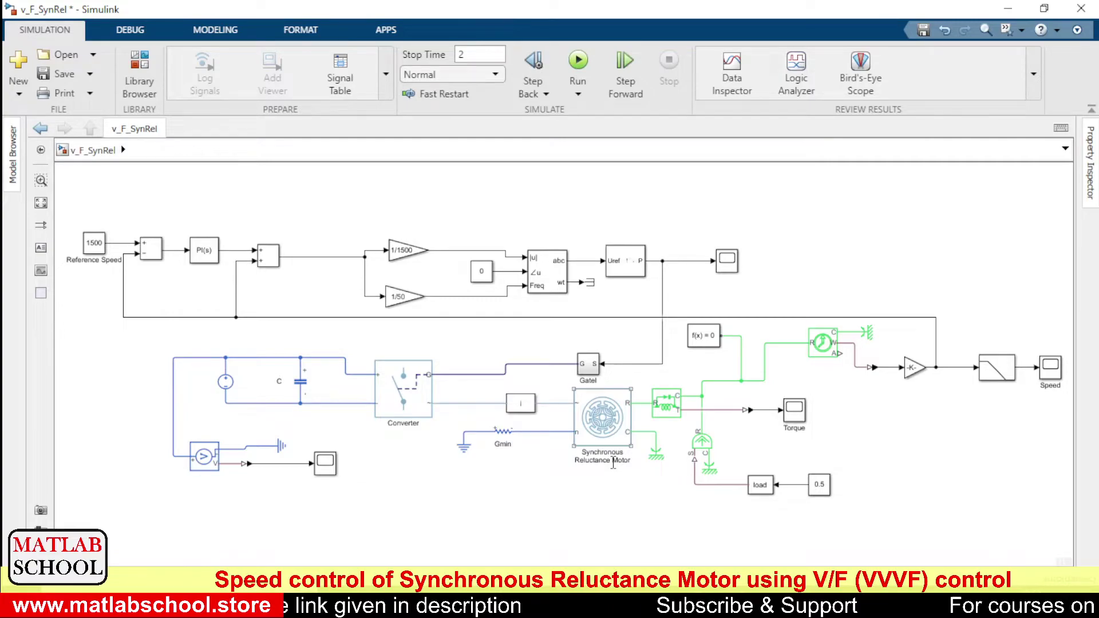
click(873, 455)
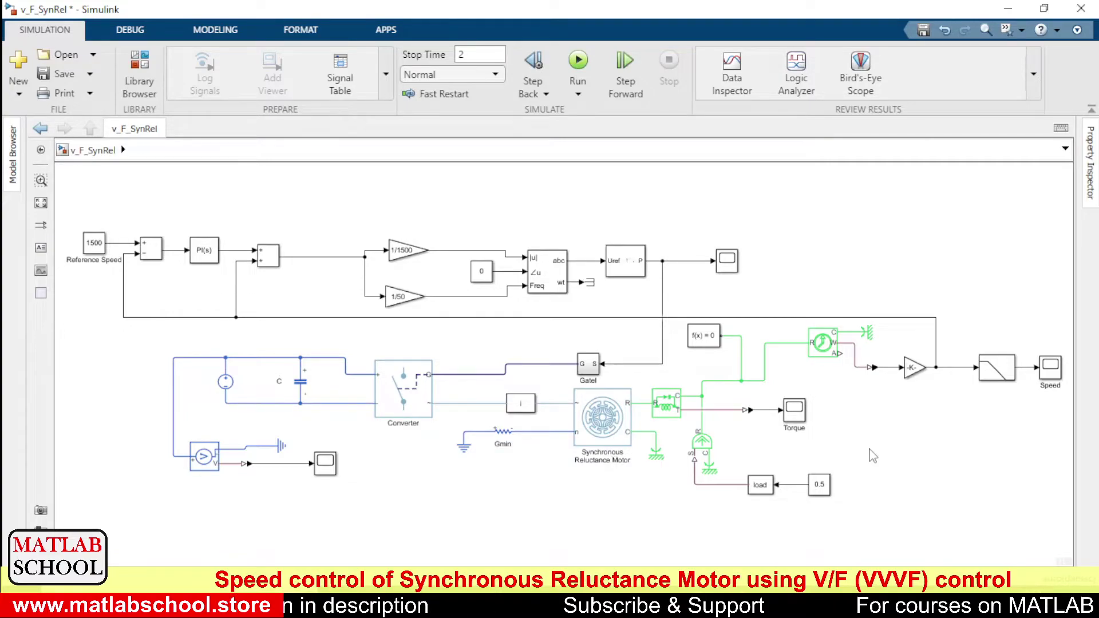
click(796, 416)
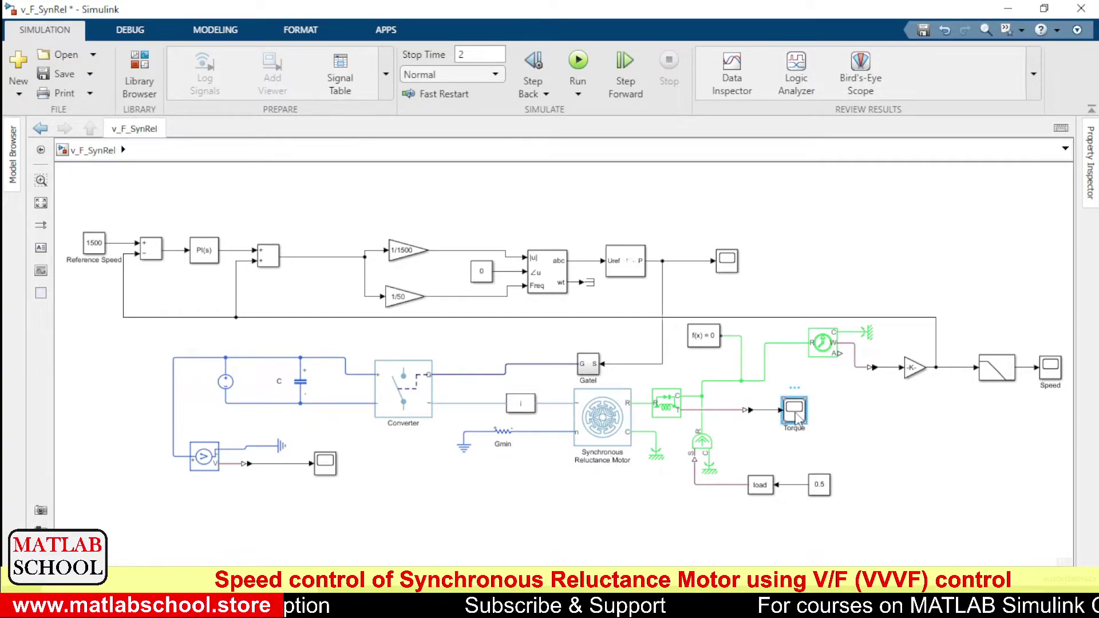
double_click(796, 416)
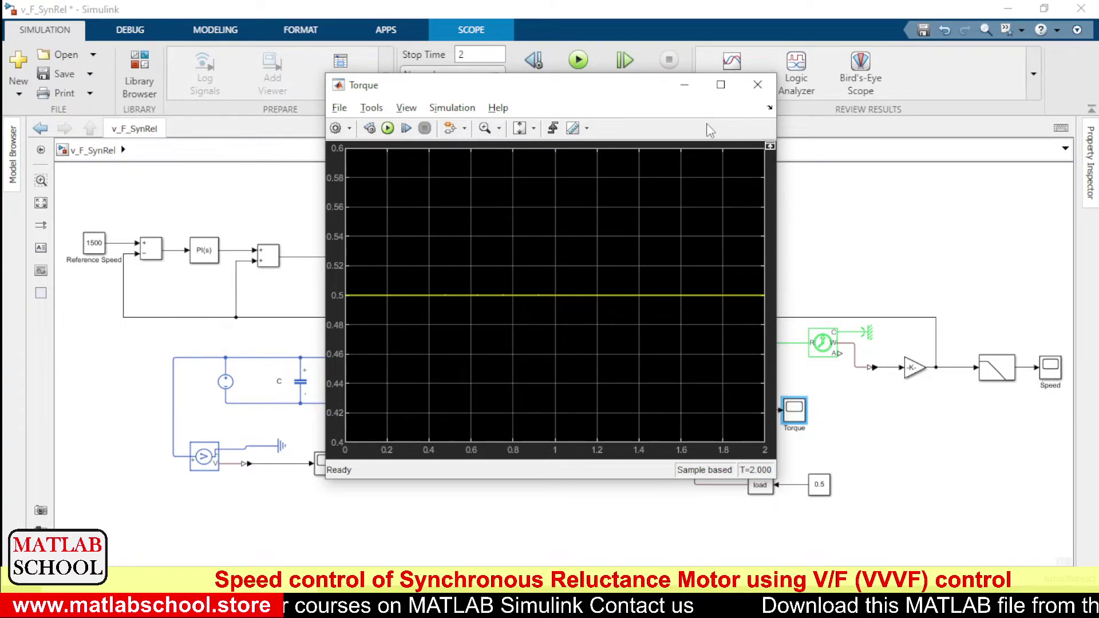
click(756, 86)
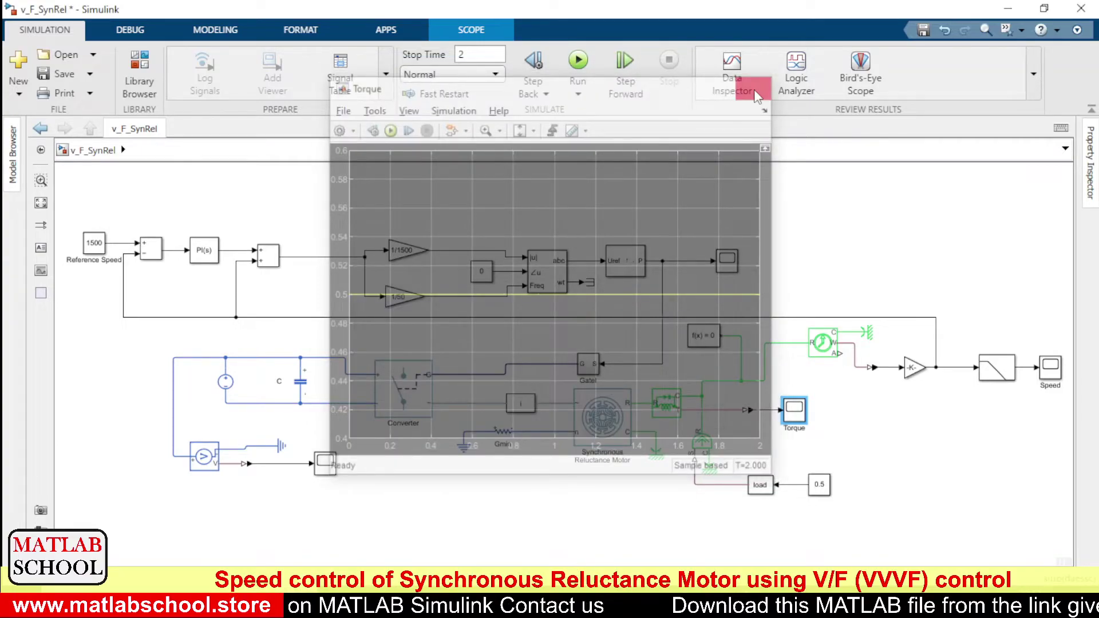